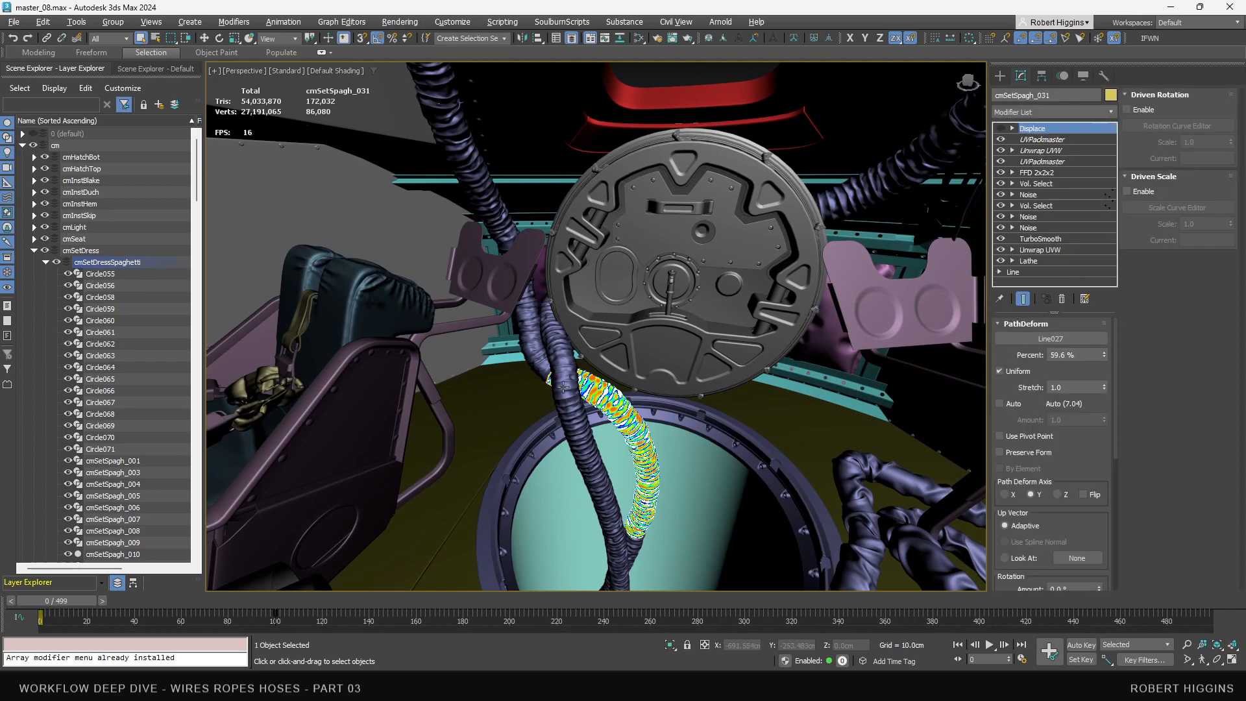
Clear the selection and examine the ribbed hoses running around the round hatch and along the cockpit floor
key(ctrl+d)
mouse_move(568, 361)
middle_down()
mouse_move(553, 340)
mouse_move(561, 370)
middle_up()
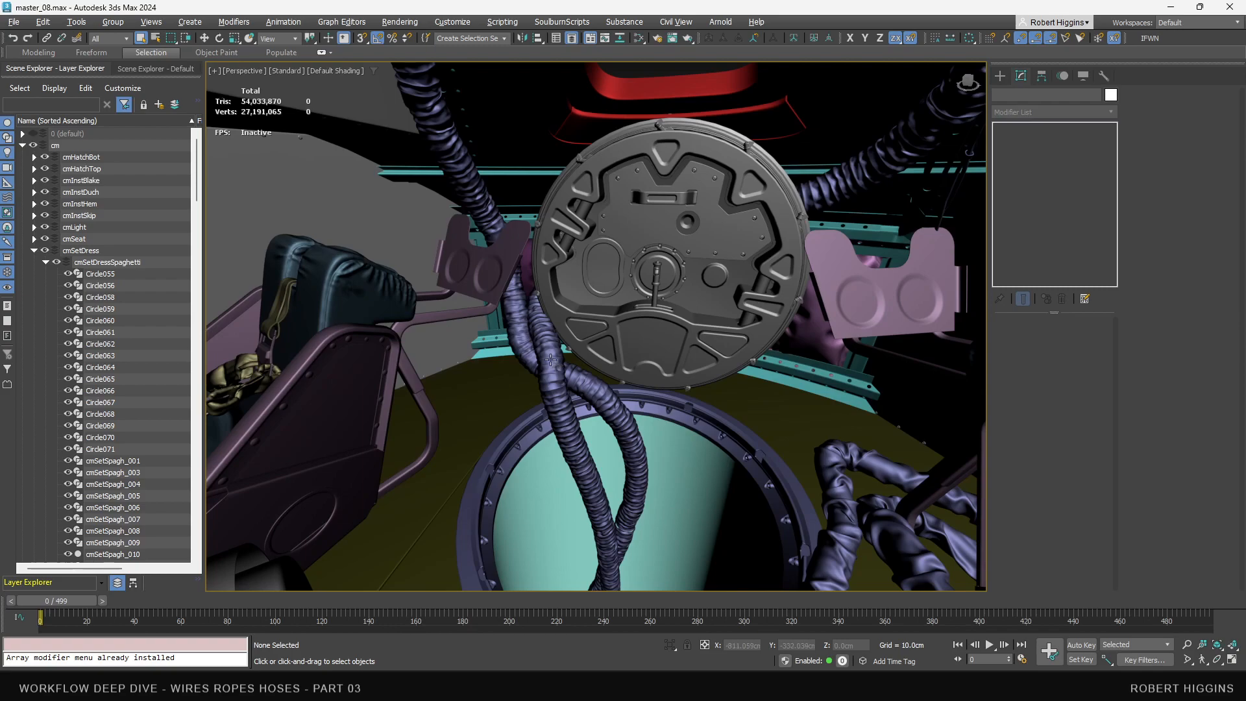
alt+middle_drag(544, 337, 552, 364)
key(Up)
mouse_move(552, 402)
mouse_down()
mouse_move(517, 332)
mouse_move(419, 349)
mouse_move(516, 330)
mouse_move(534, 369)
mouse_move(757, 302)
mouse_move(693, 298)
mouse_move(835, 353)
mouse_move(833, 368)
mouse_up()
mouse_move(699, 340)
mouse_down()
mouse_move(403, 322)
mouse_move(431, 421)
mouse_move(431, 510)
mouse_move(433, 493)
mouse_move(305, 477)
mouse_move(383, 314)
mouse_up()
key(Up)
middle_drag(383, 314, 349, 325)
mouse_move(349, 326)
mouse_down()
mouse_move(627, 348)
mouse_move(446, 406)
mouse_move(640, 373)
mouse_move(723, 136)
mouse_move(615, 223)
mouse_move(680, 208)
mouse_move(630, 327)
mouse_up()
key(w)
drag(657, 242, 552, 224)
Unhide the 0 (default) layer and select the straight master hose standing outside the cockpit
click(35, 134)
middle_drag(384, 232, 487, 257)
drag(486, 257, 313, 249)
right_click(548, 263)
middle_drag(554, 306, 526, 288)
click(570, 265)
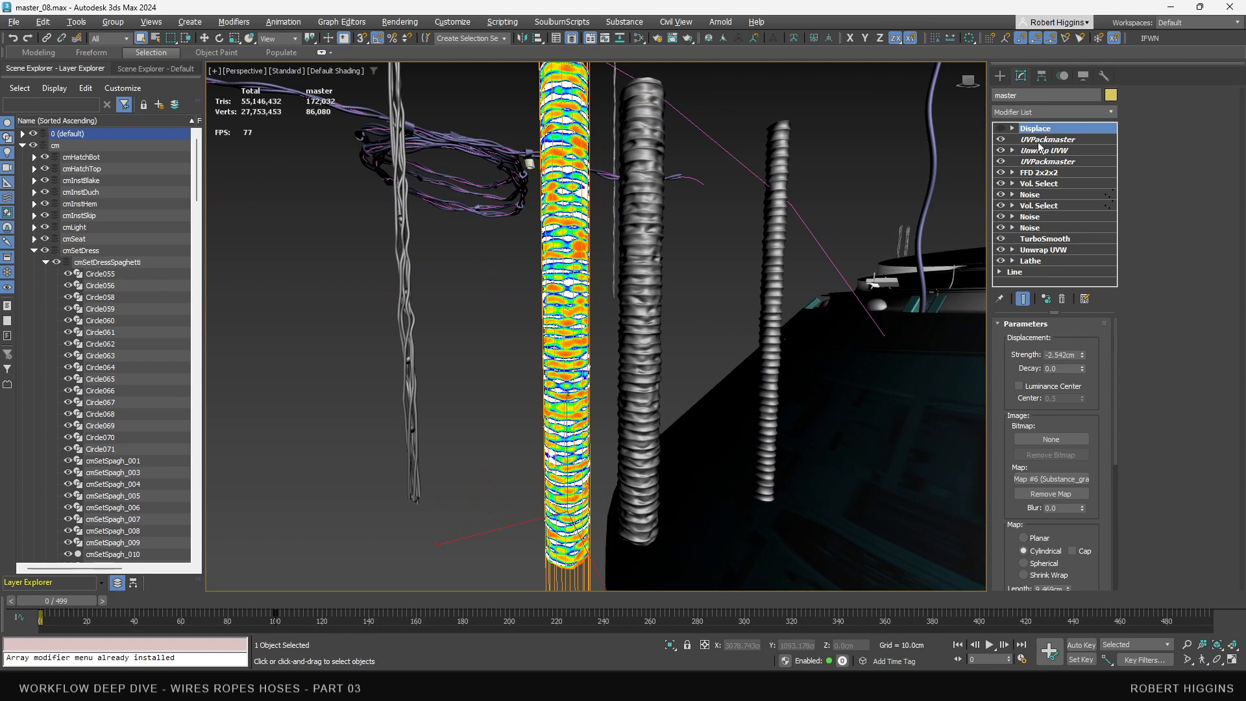
Turn off the master hose's modifiers from the upper UVPackmaster down to Lathe and select its base Line
click(1040, 140)
shift+click(1003, 260)
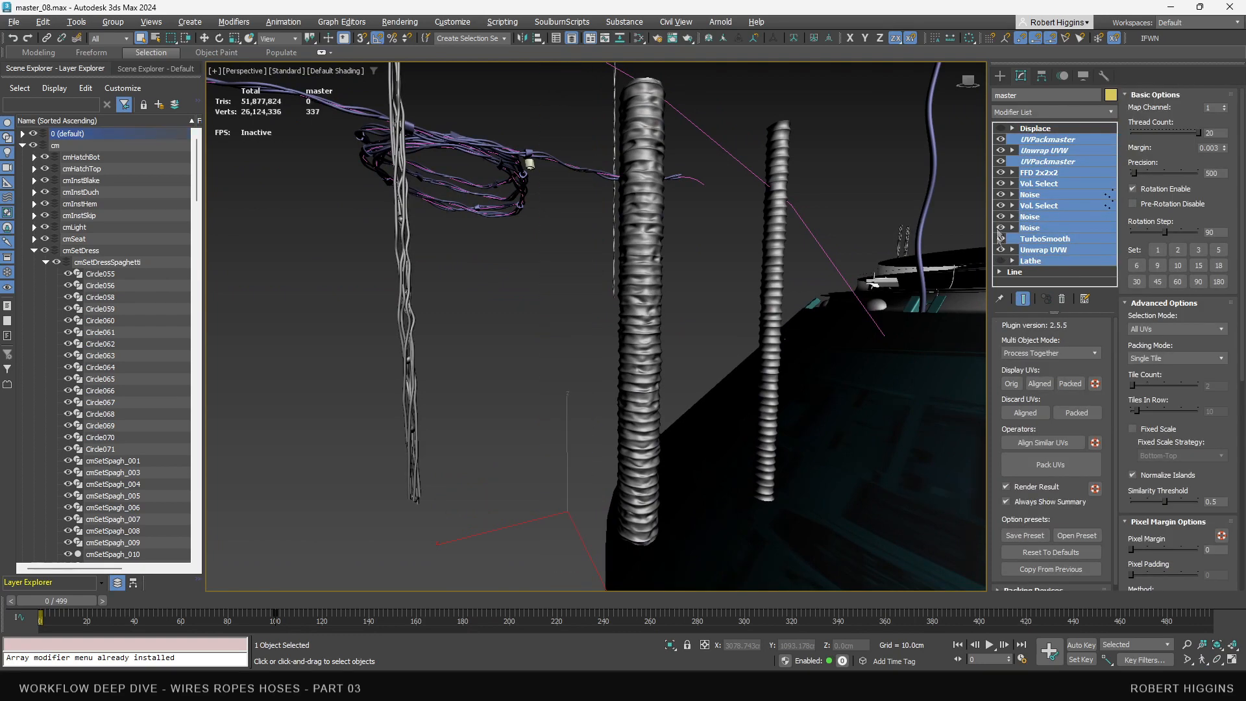
click(1000, 250)
click(1014, 272)
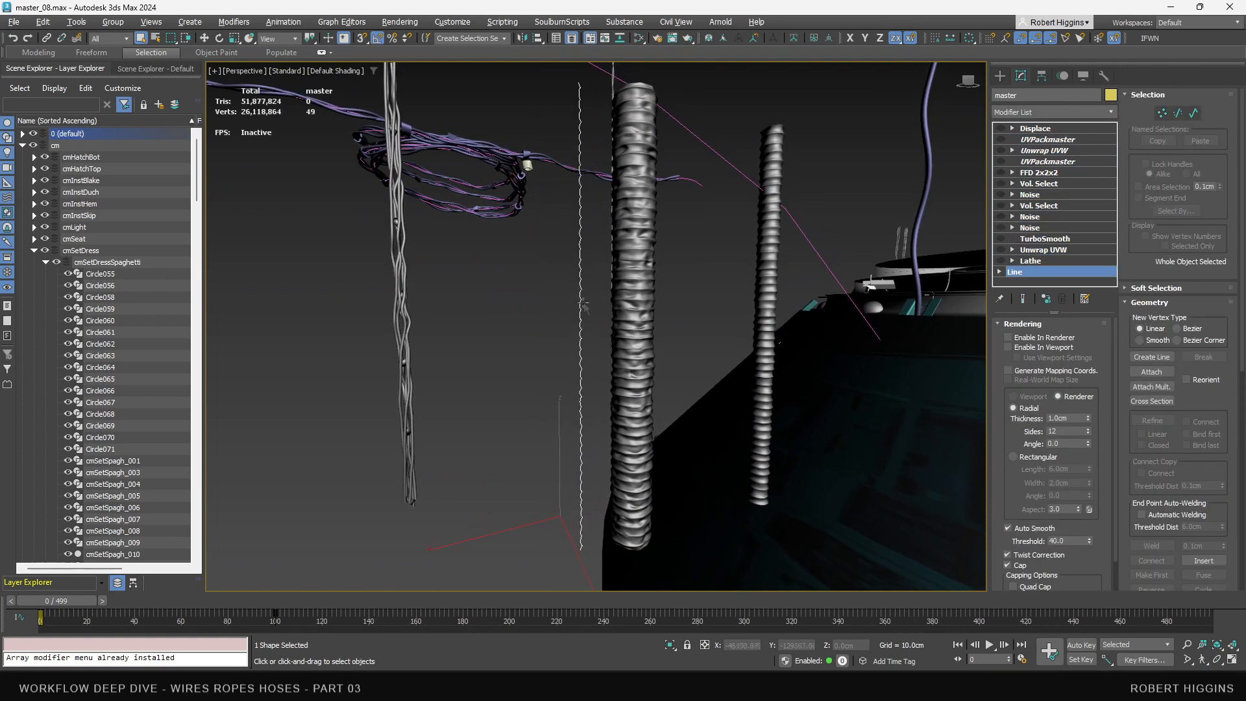
alt+middle_drag(621, 239, 729, 226)
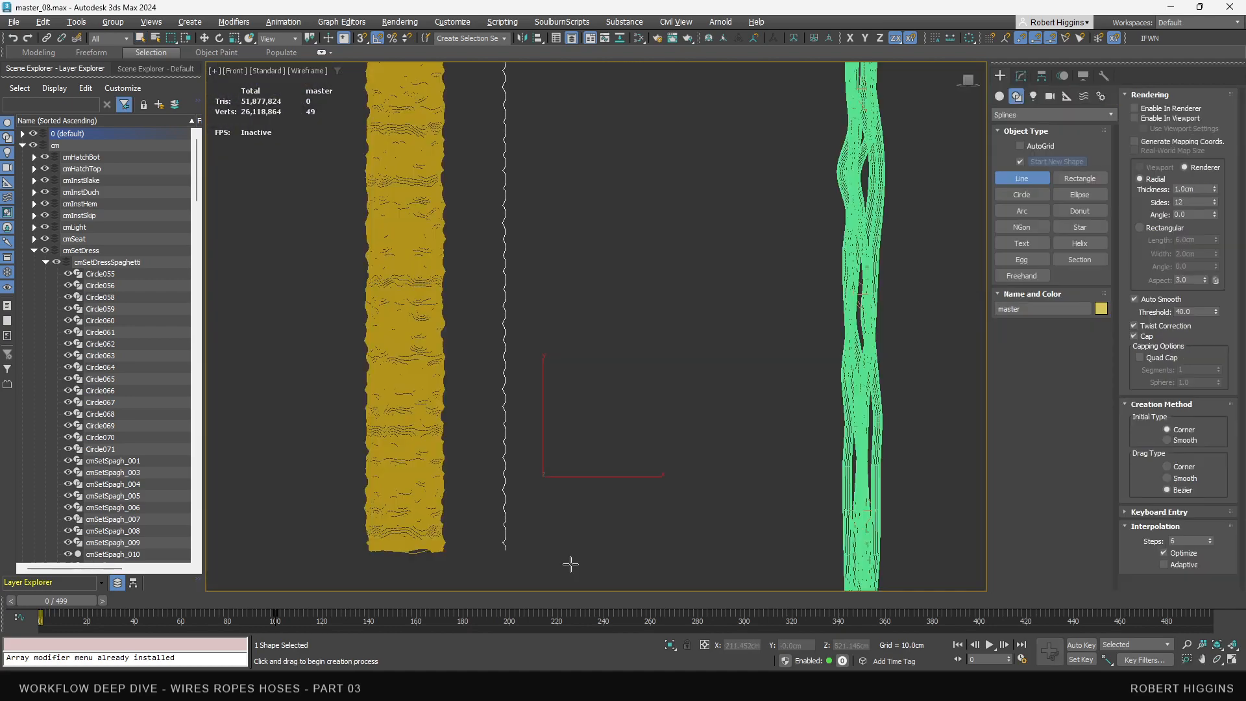
Draw a short four-vertex curved spline beside the bottom of the master hose's profile in the Front view
key(F3)
click(505, 499)
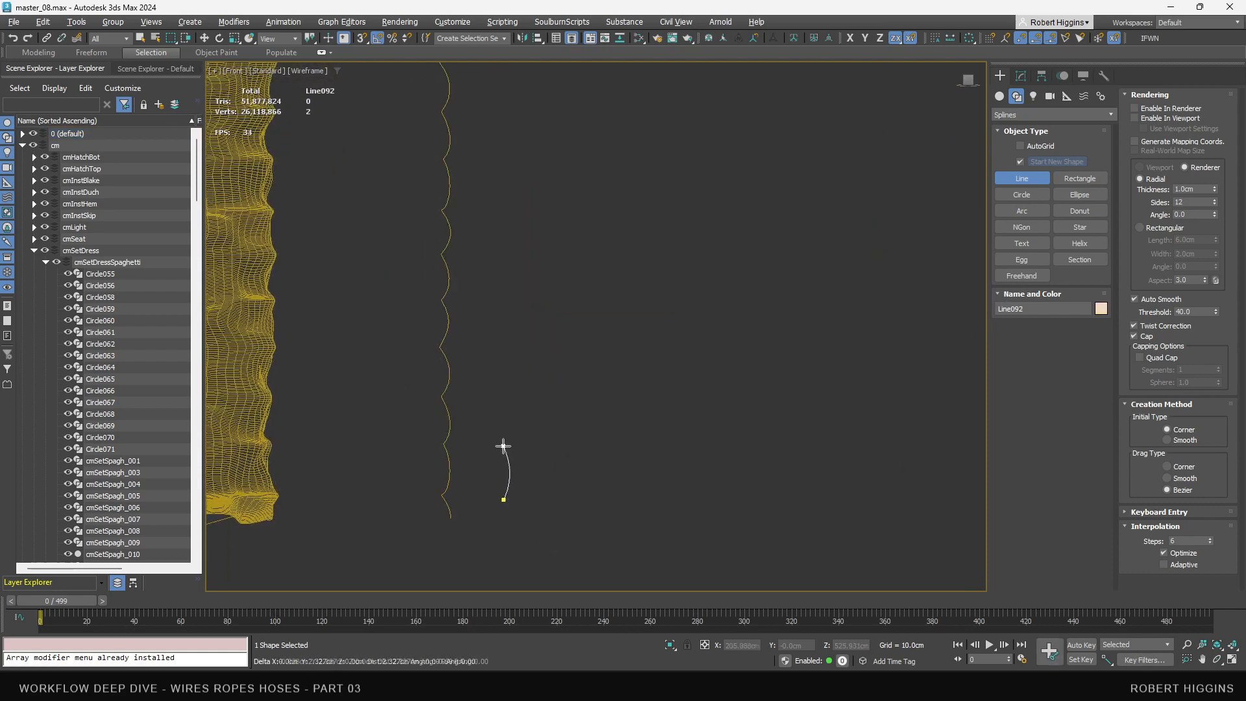
click(501, 445)
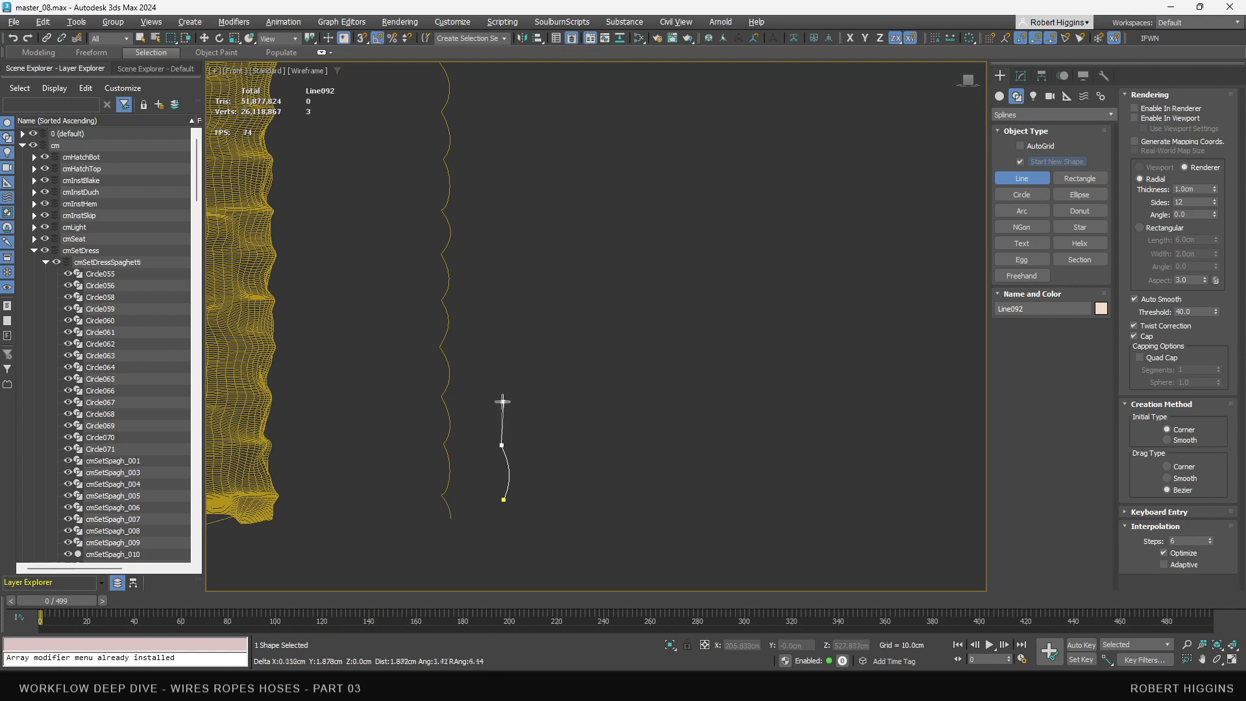
click(502, 399)
click(503, 350)
right_click(497, 337)
Convert all four vertices of the new spline to Bezier Corner
click(1021, 75)
click(999, 128)
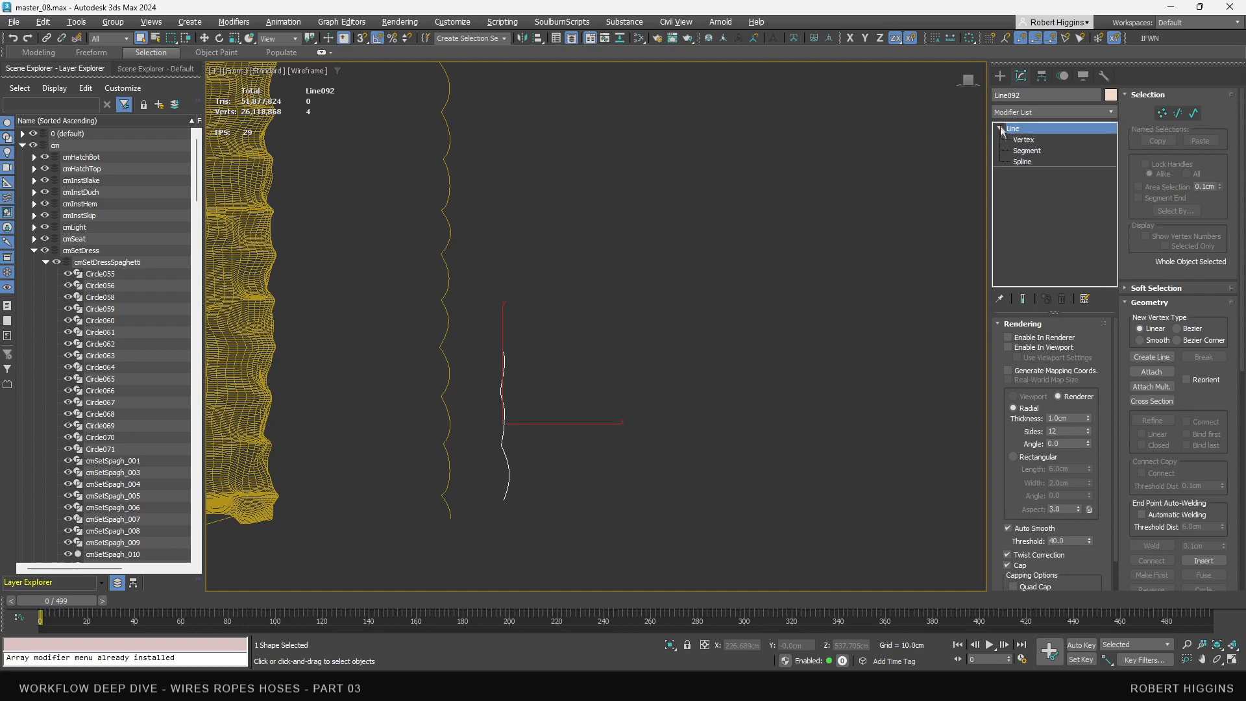
click(1024, 139)
drag(695, 265, 470, 539)
right_click(557, 425)
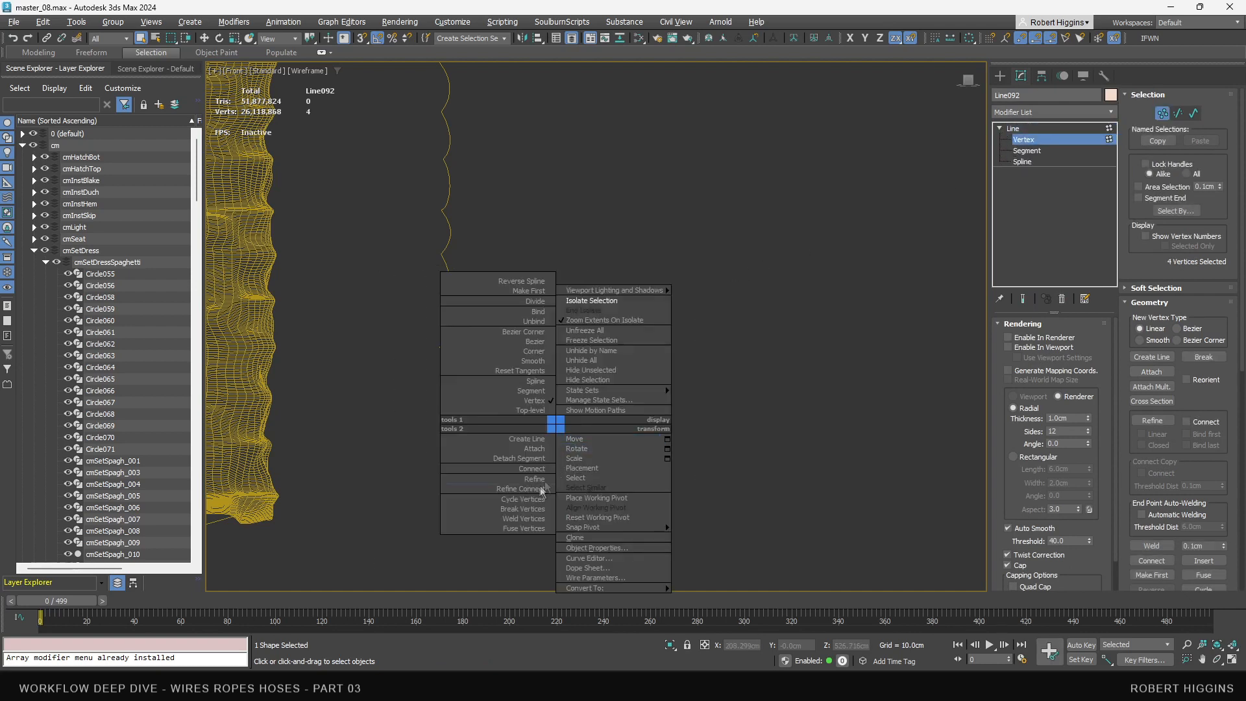
click(534, 342)
Adjust the tangent handles of the new spline so its segments bulge outward like the master profile's ribs
scroll(467, 416, up, 2)
middle_drag(468, 400, 484, 361)
key(w)
click(531, 421)
scroll(538, 413, up, 3)
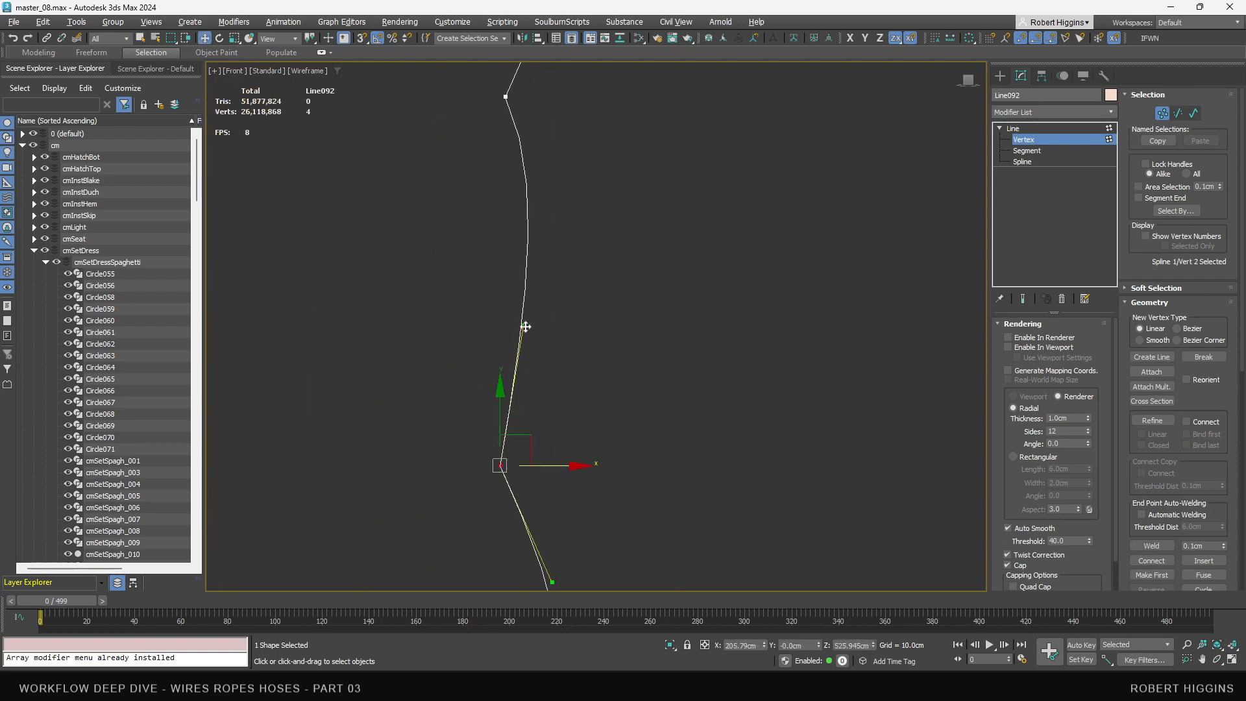
scroll(571, 344, down, 5)
scroll(577, 389, up, 3)
click(616, 377)
drag(529, 344, 581, 336)
click(682, 284)
scroll(545, 334, down, 4)
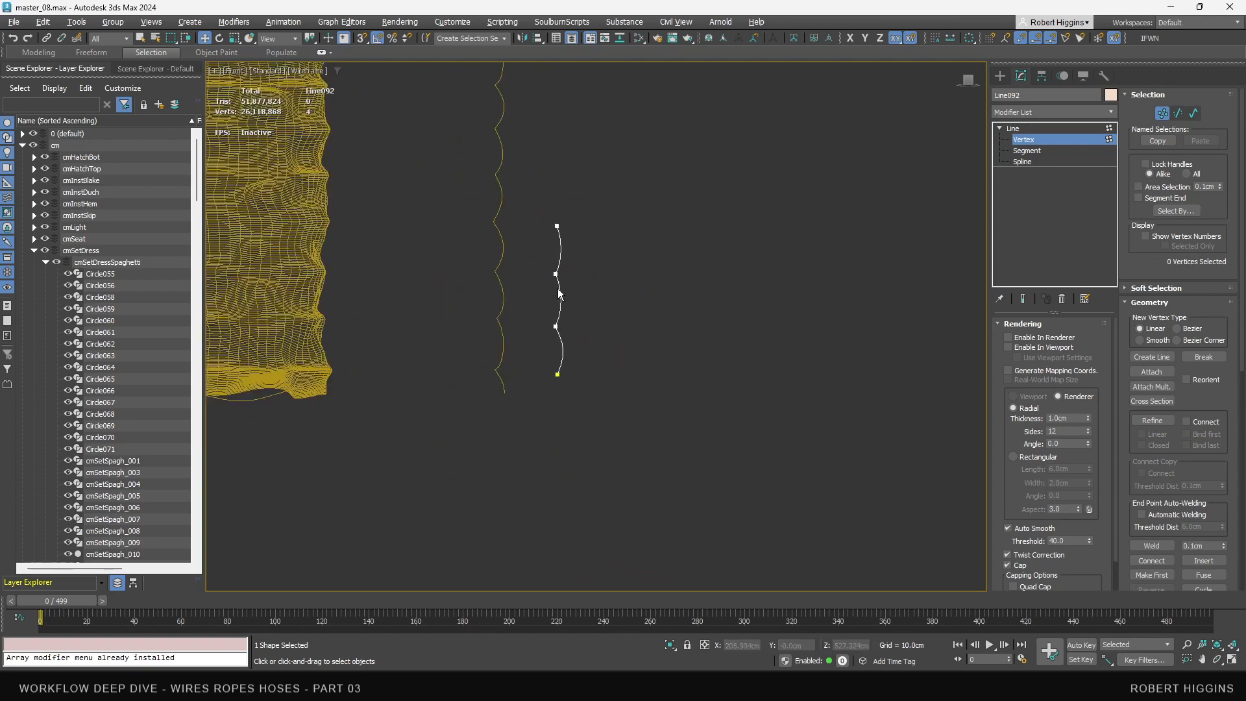
Duplicate the whole spline straight upward, vertex-snapping the copy's lower end onto the original's upper end
click(1022, 162)
drag(618, 215, 549, 353)
middle_drag(550, 354, 549, 388)
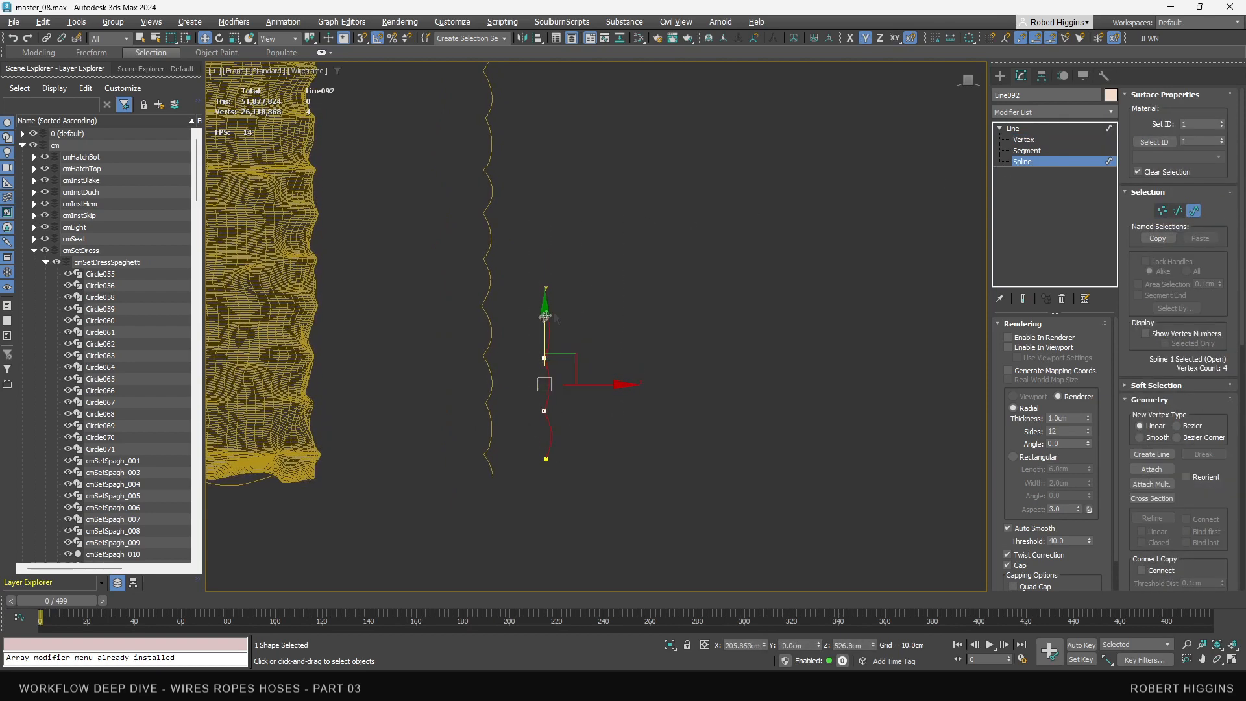
click(1032, 140)
mouse_move(545, 270)
mouse_down()
mouse_move(576, 312)
mouse_move(544, 463)
mouse_up()
key(s)
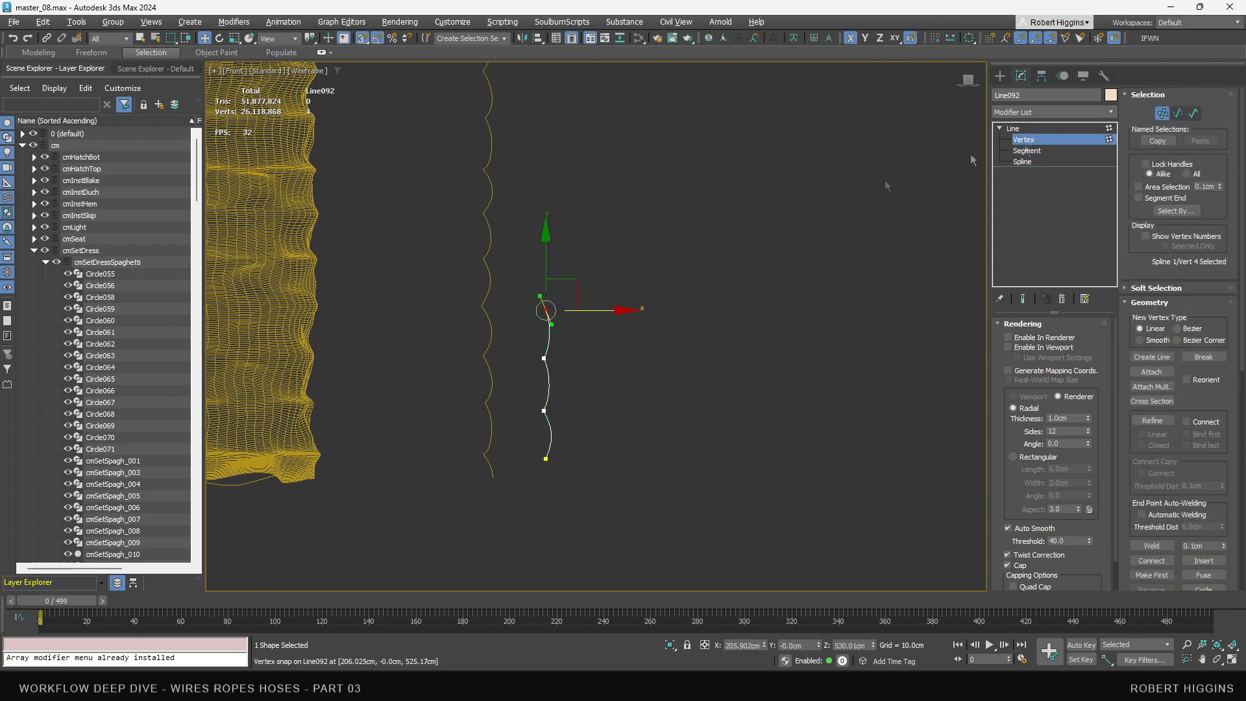
click(1038, 162)
mouse_move(545, 459)
shift+mouse_down()
mouse_move(555, 290)
mouse_move(545, 310)
shift+mouse_up()
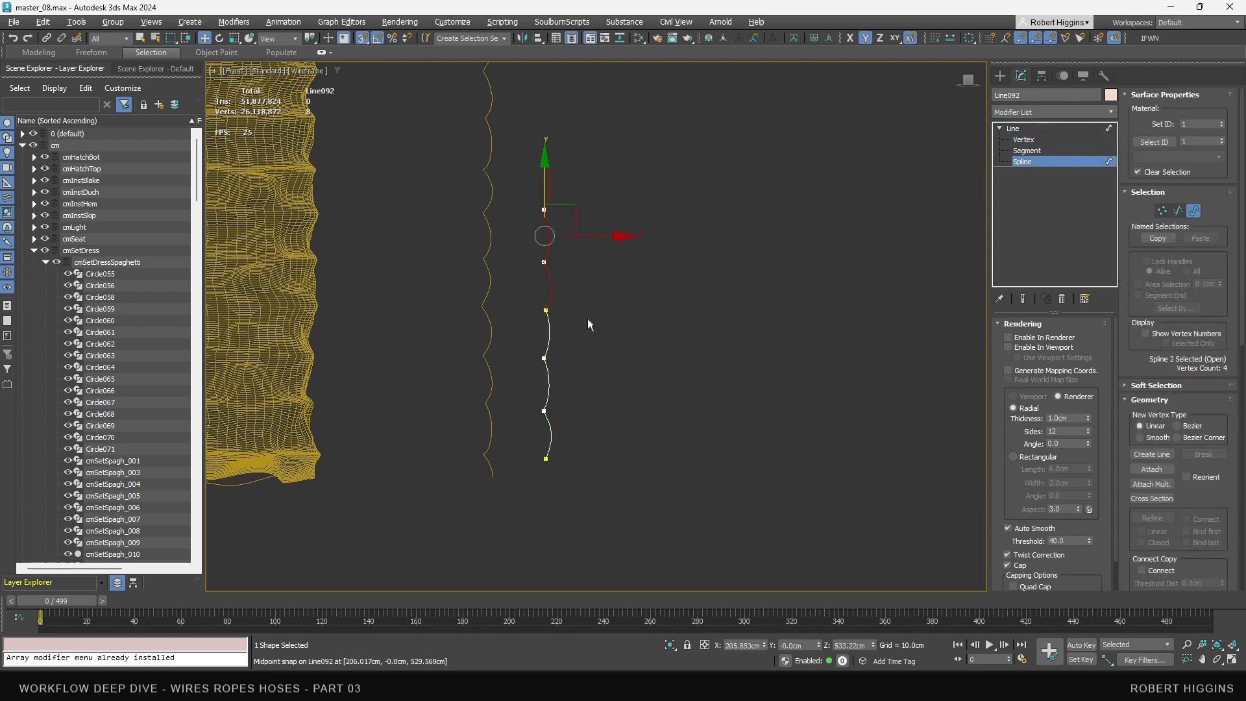
Examine the full length of the master hose's profile line beside the new spline
scroll(555, 337, up, 2)
middle_drag(573, 304, 552, 392)
scroll(555, 337, down, 4)
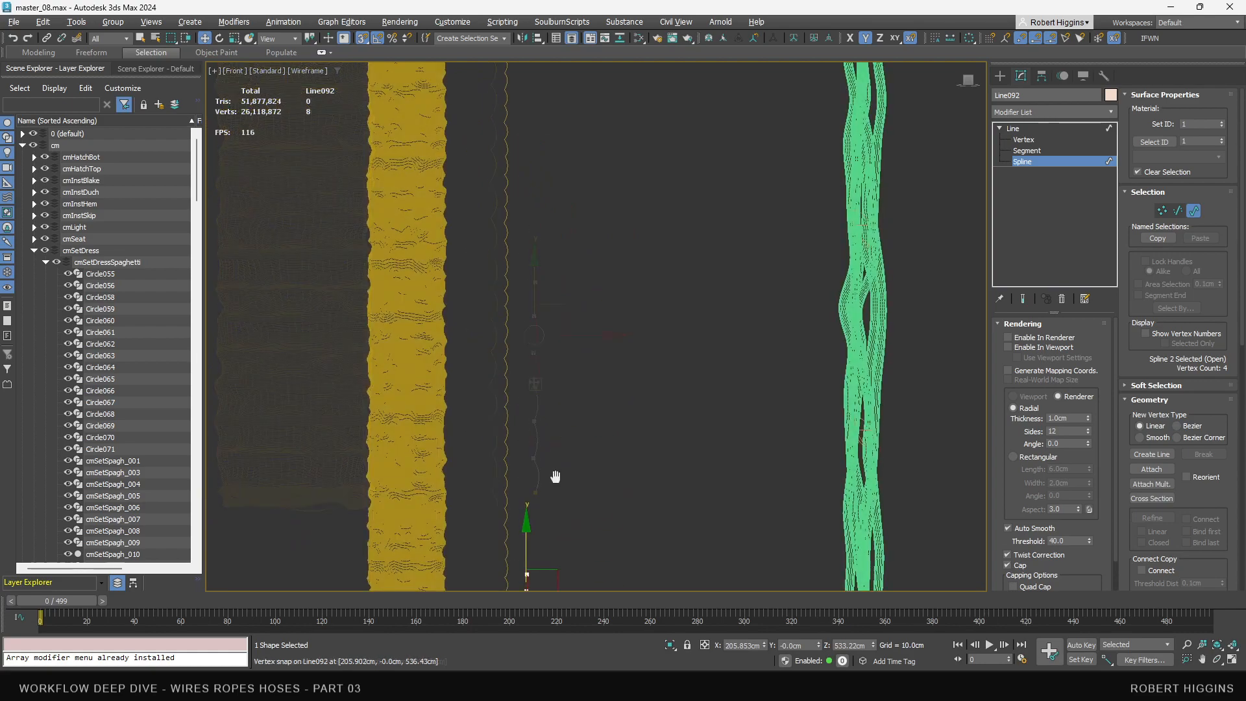
middle_drag(545, 314, 544, 502)
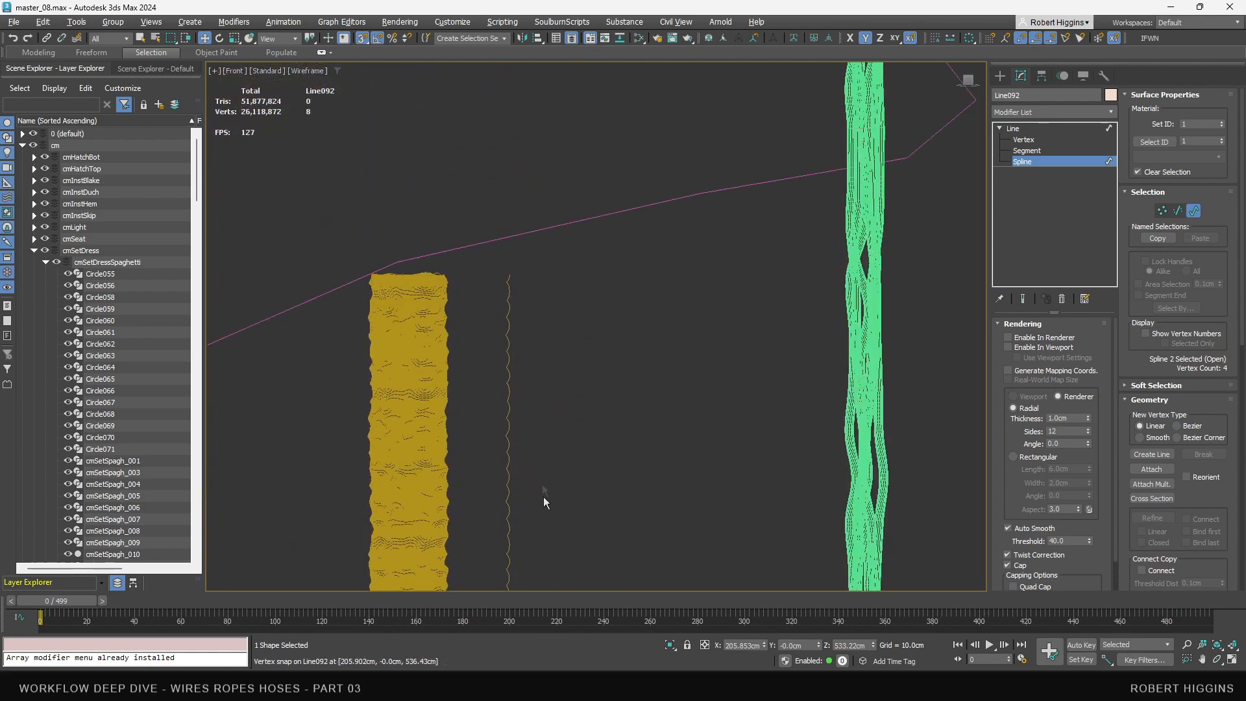
middle_drag(517, 415, 613, 209)
middle_drag(622, 337, 618, 197)
middle_drag(619, 220, 607, 145)
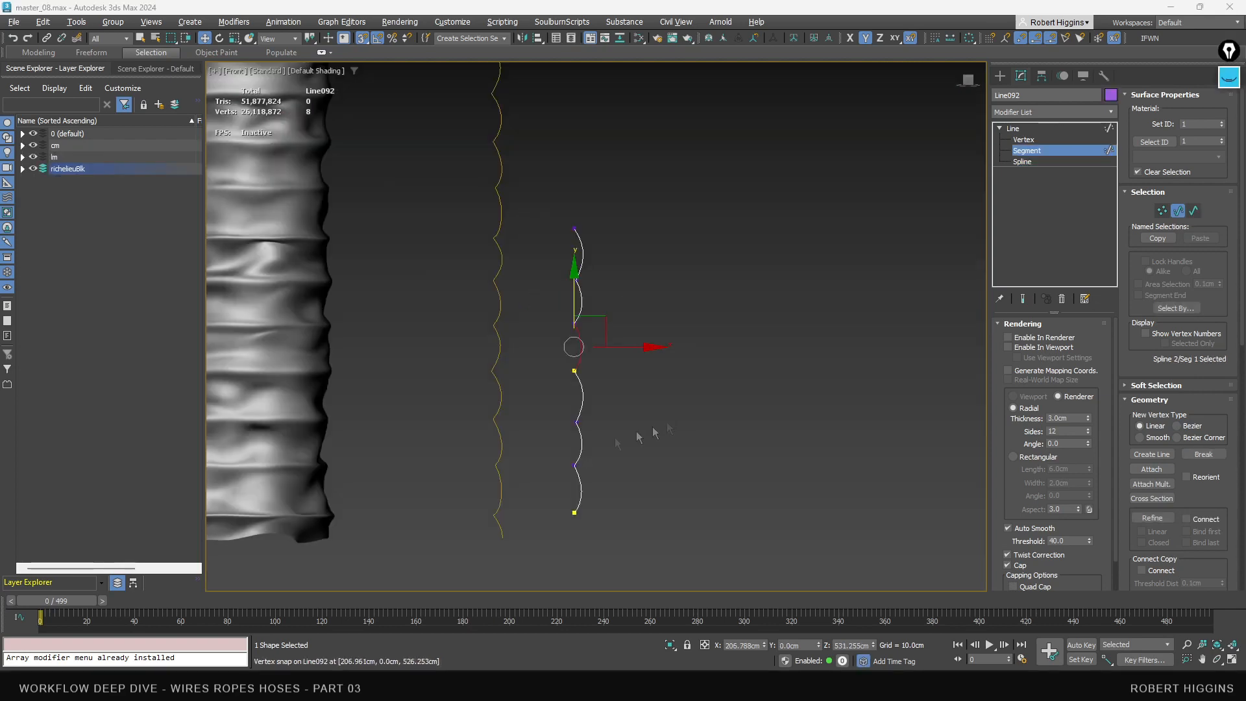
Copy one curved segment to the profile's lower end, snapped end to end with the lowest vertex
middle_drag(625, 351, 645, 300)
click(591, 455)
scroll(593, 490, up, 6)
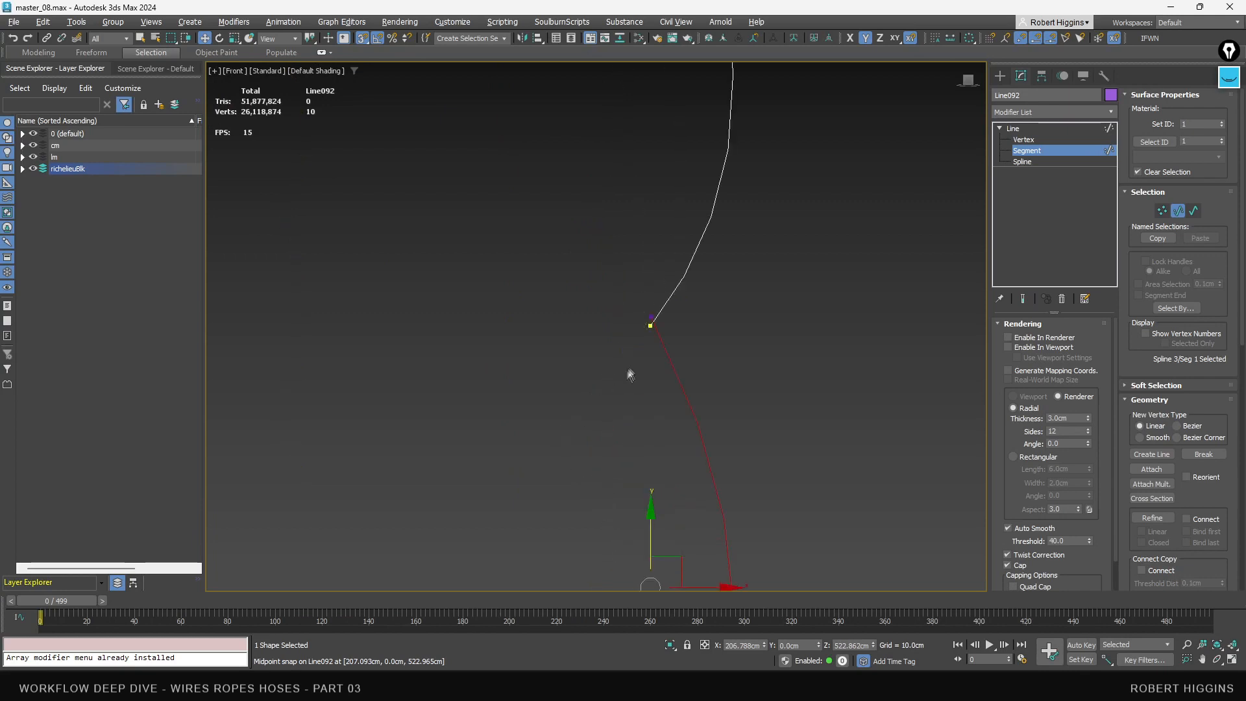
scroll(652, 325, down, 4)
click(725, 361)
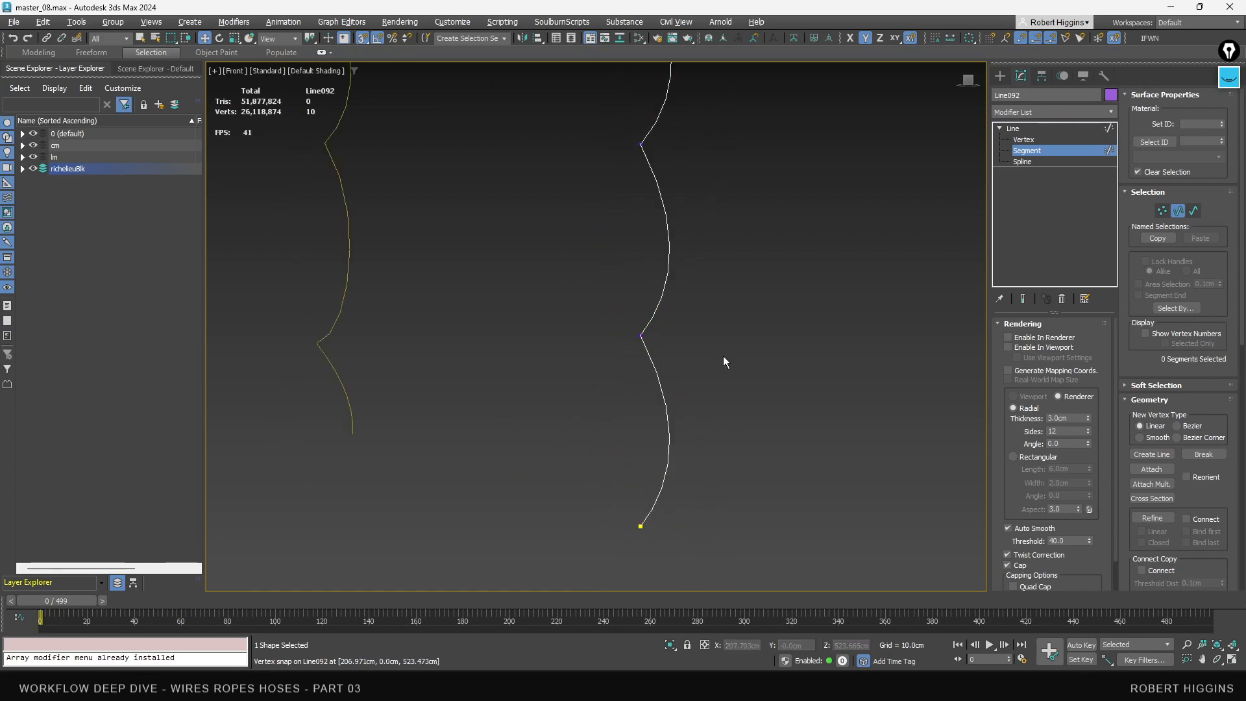
Refine the lowest segment with a vertex about midway along its curve and delete the end vertex below it
right_click(723, 353)
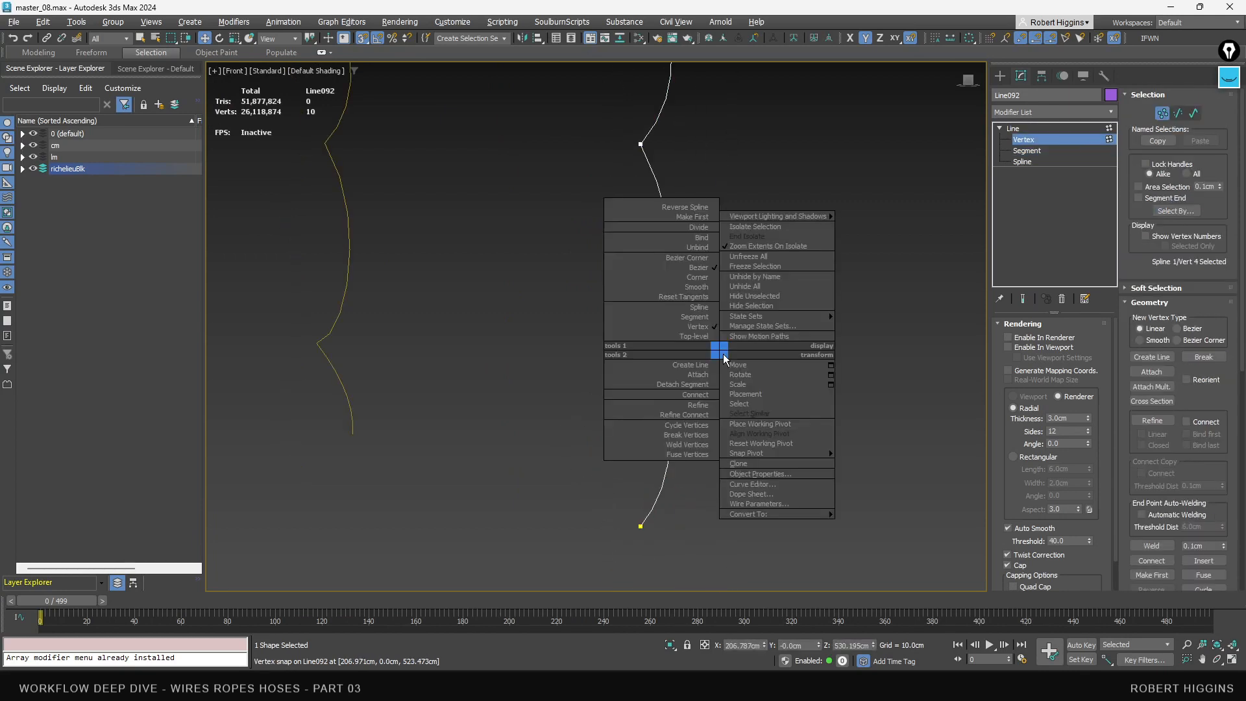
click(689, 415)
click(669, 437)
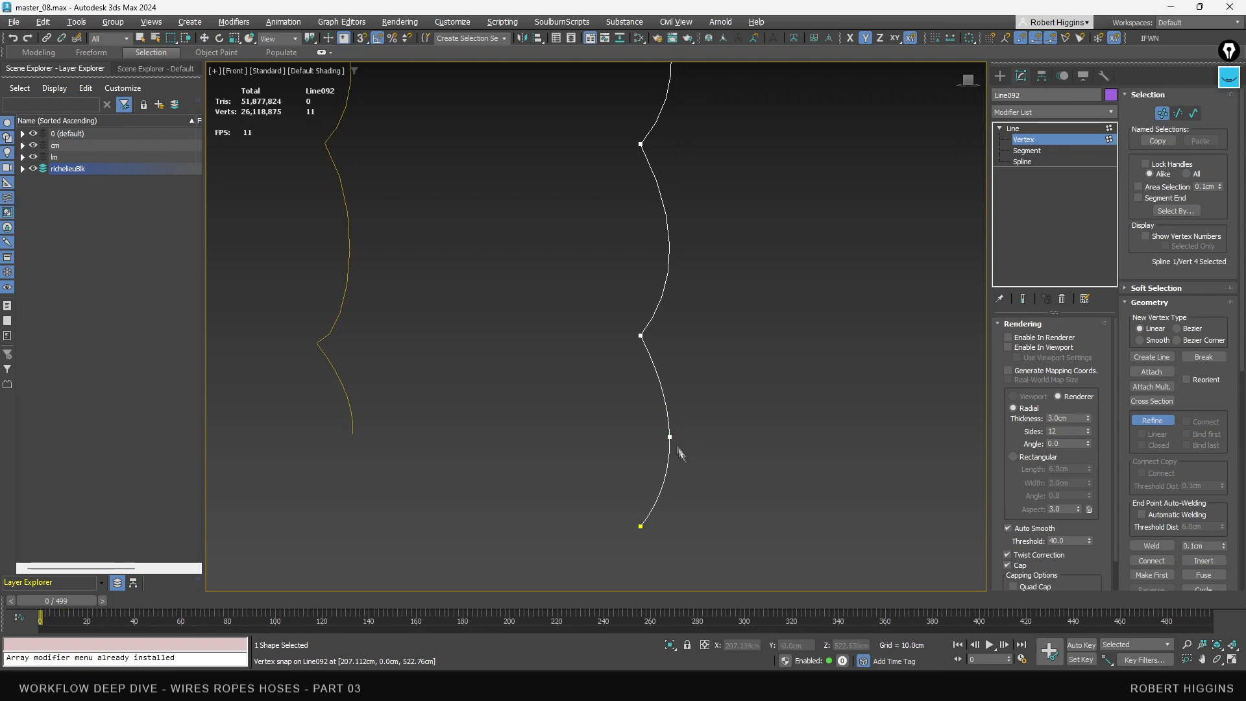
right_click(627, 527)
drag(627, 516, 660, 533)
key(Delete)
Delete the practice profile spline drawn beside the master hose's profile
scroll(593, 413, down, 3)
middle_drag(592, 412, 568, 465)
middle_drag(565, 371, 562, 434)
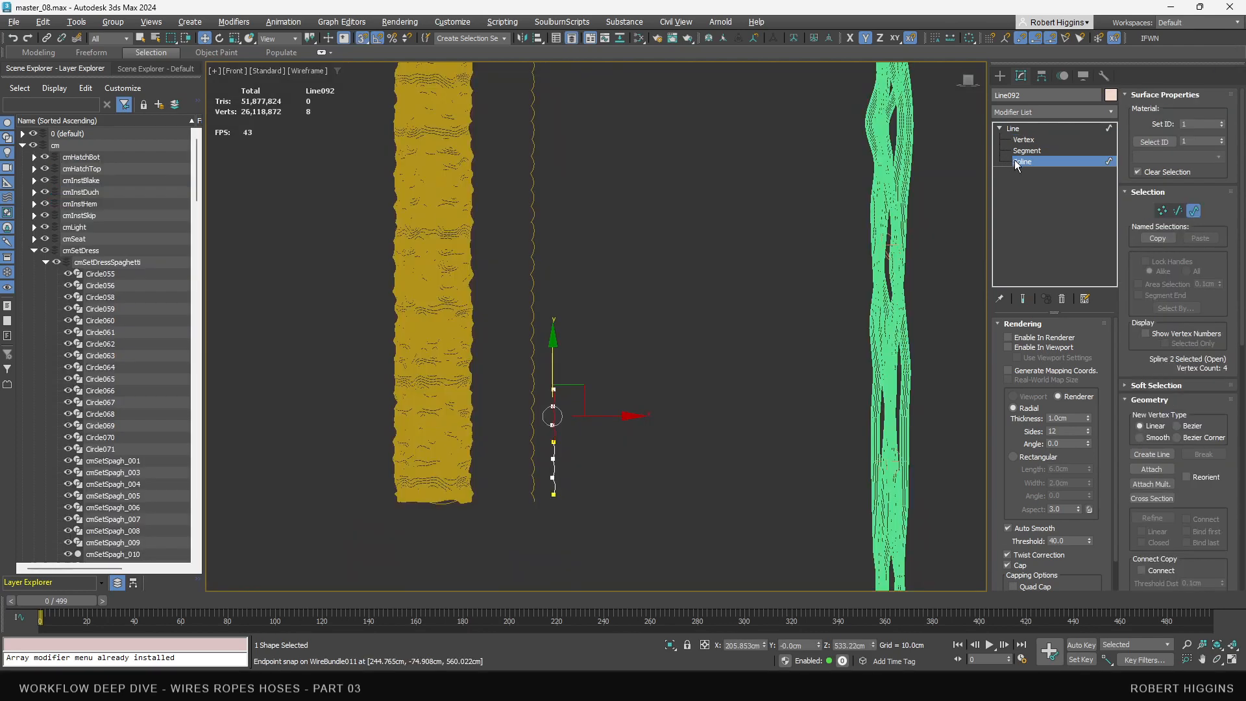
click(1017, 165)
drag(670, 334, 549, 517)
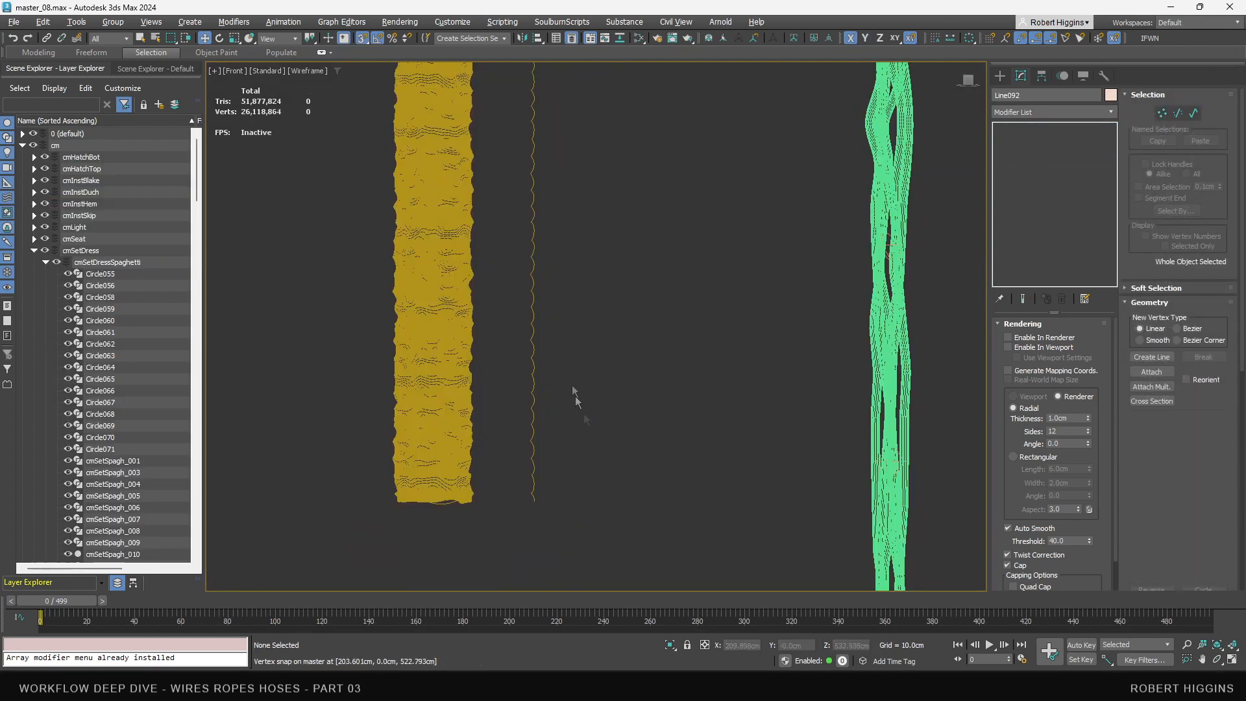
Reselect the master hose profile, turn its Lathe modifier back on, and disable snapping
drag(524, 335, 526, 331)
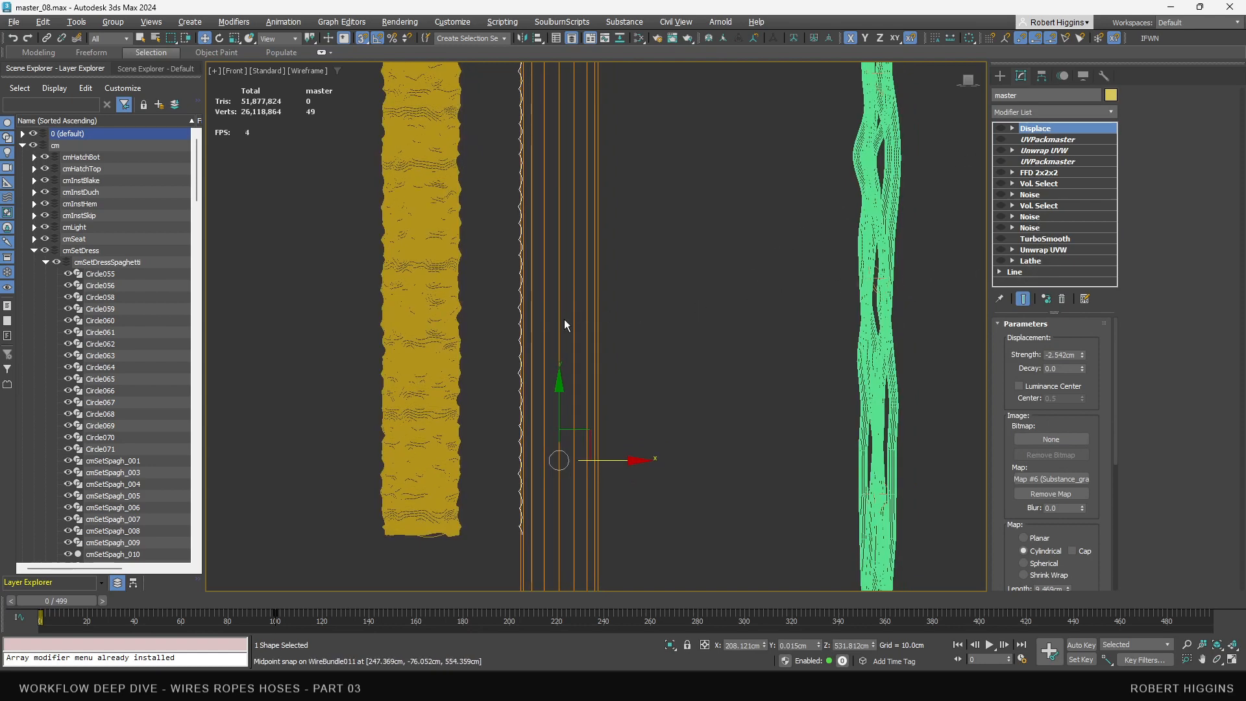
middle_drag(564, 320, 558, 240)
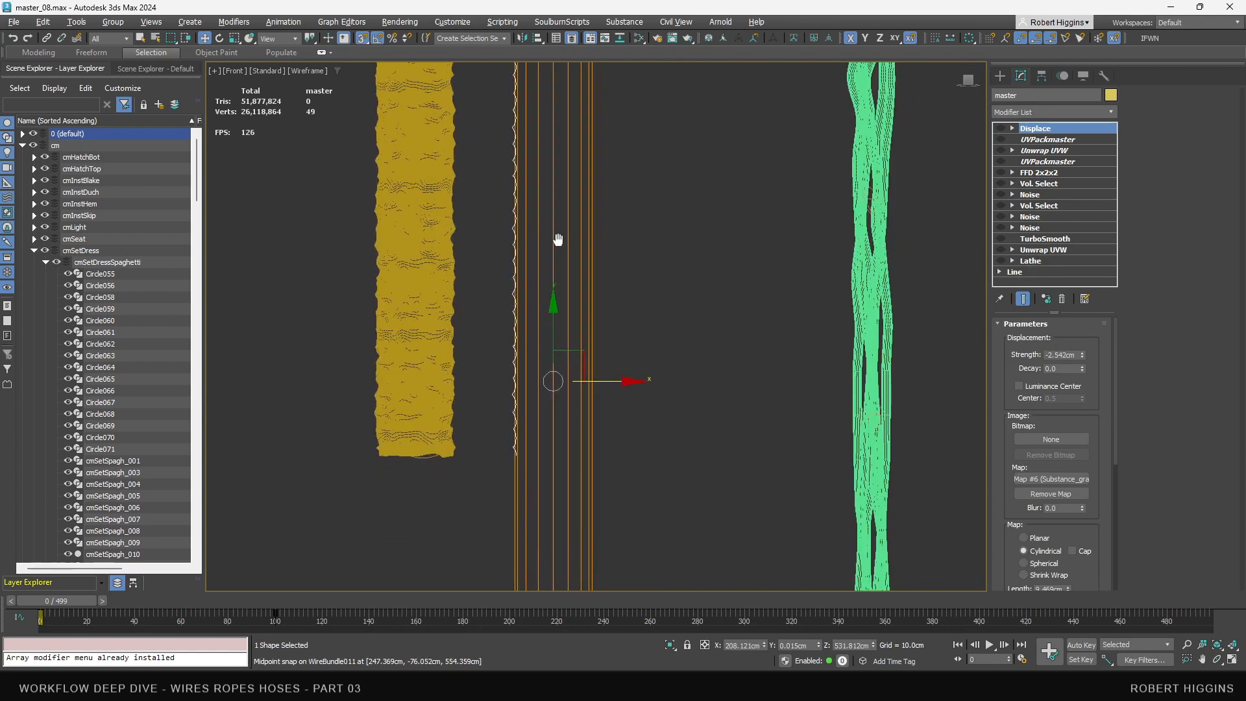
click(1001, 261)
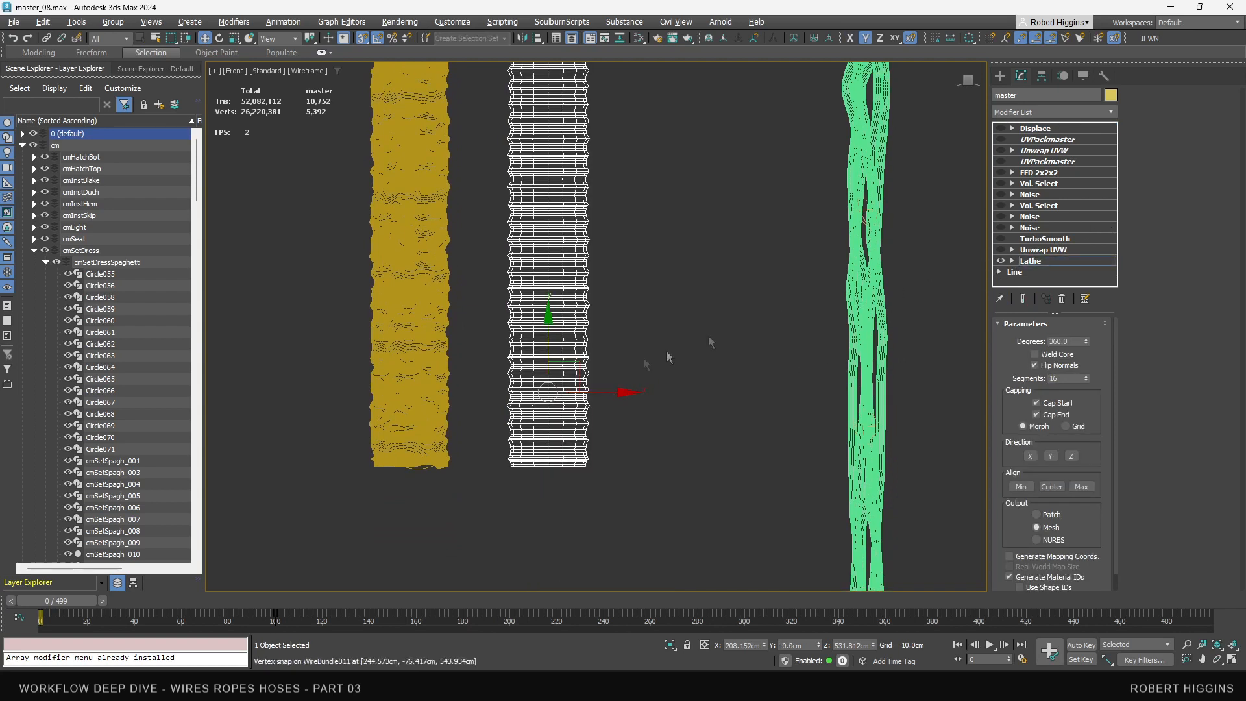
key(s)
click(603, 395)
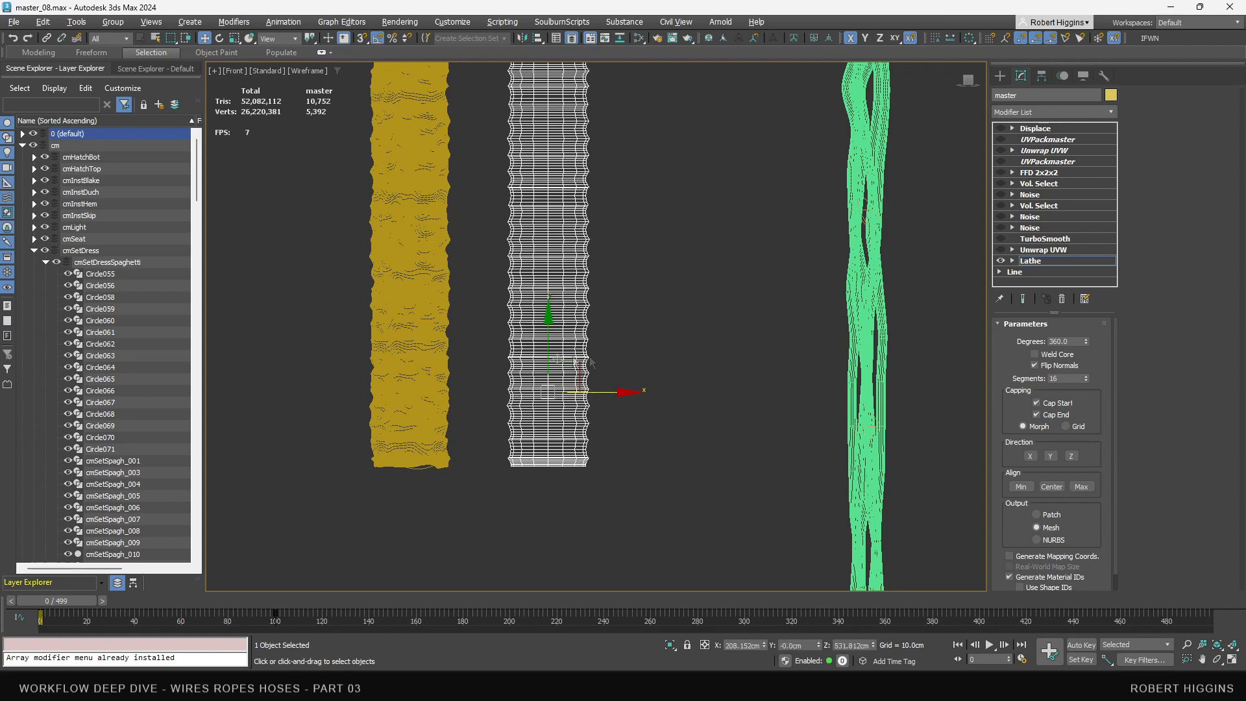
scroll(591, 362, down, 5)
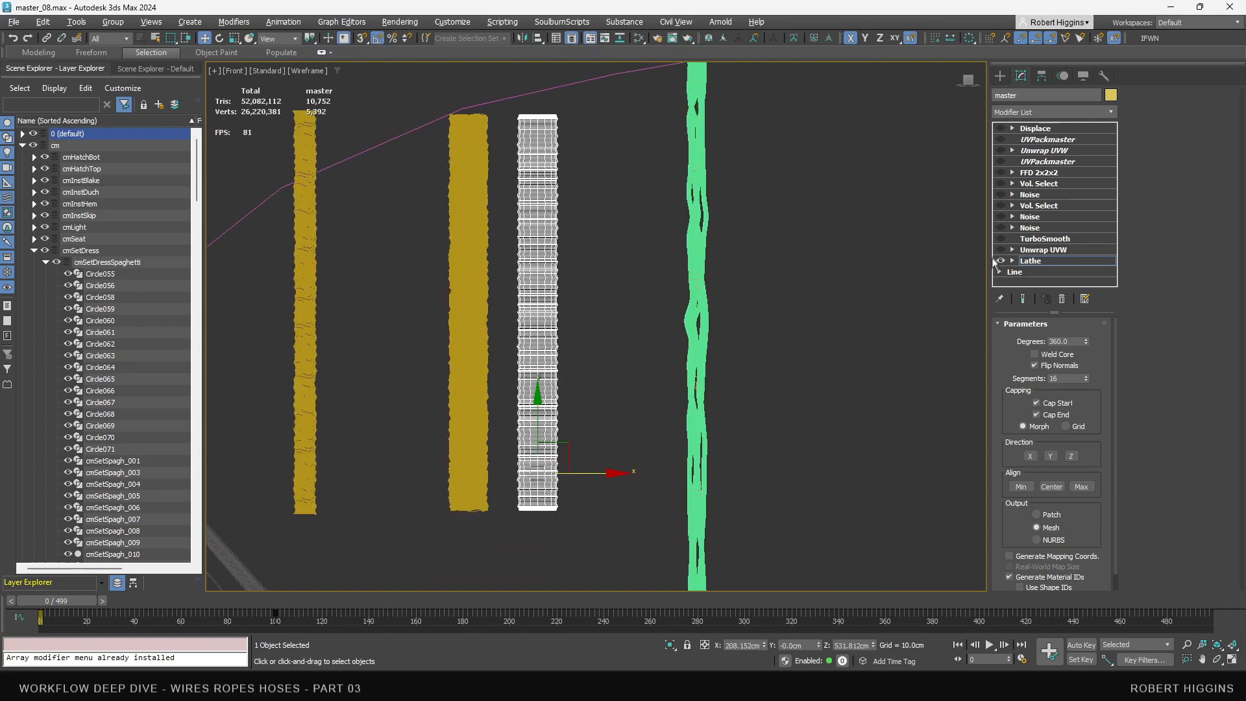
Turn on the master hose's lower Unwrap UVW and TurboSmooth modifiers and examine the smoothed wireframe of the ribs
click(1025, 250)
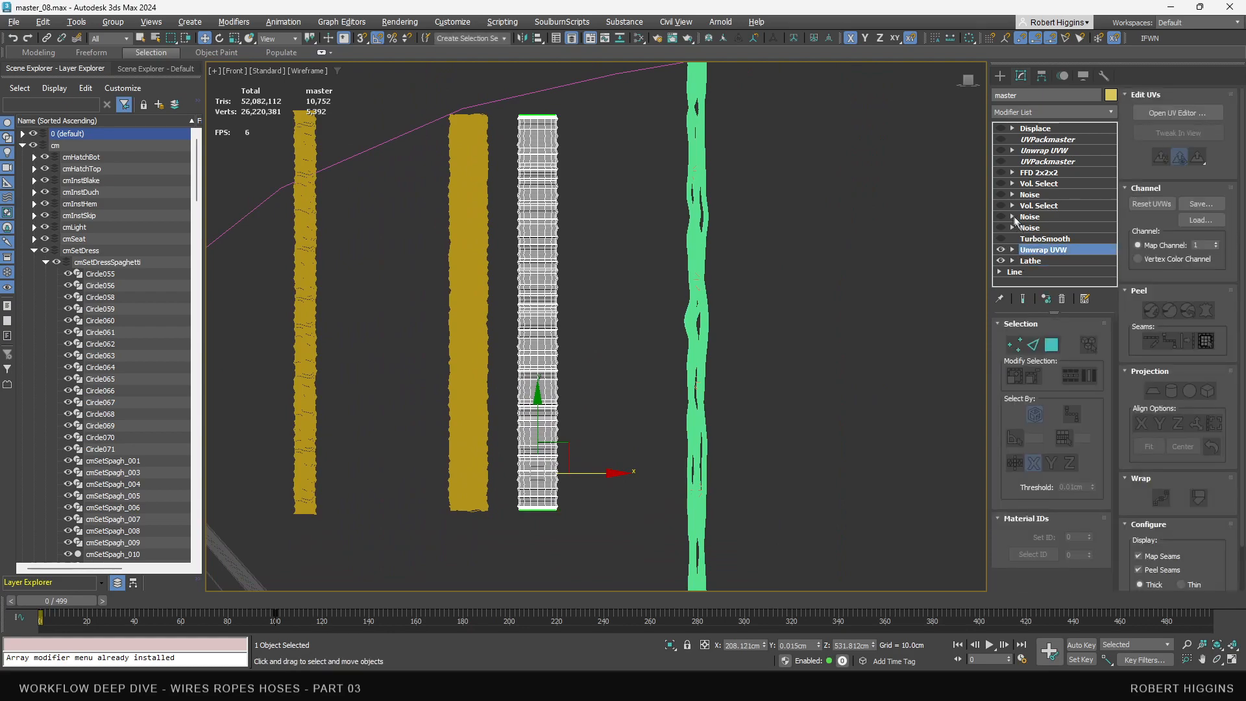
click(1001, 239)
click(1039, 239)
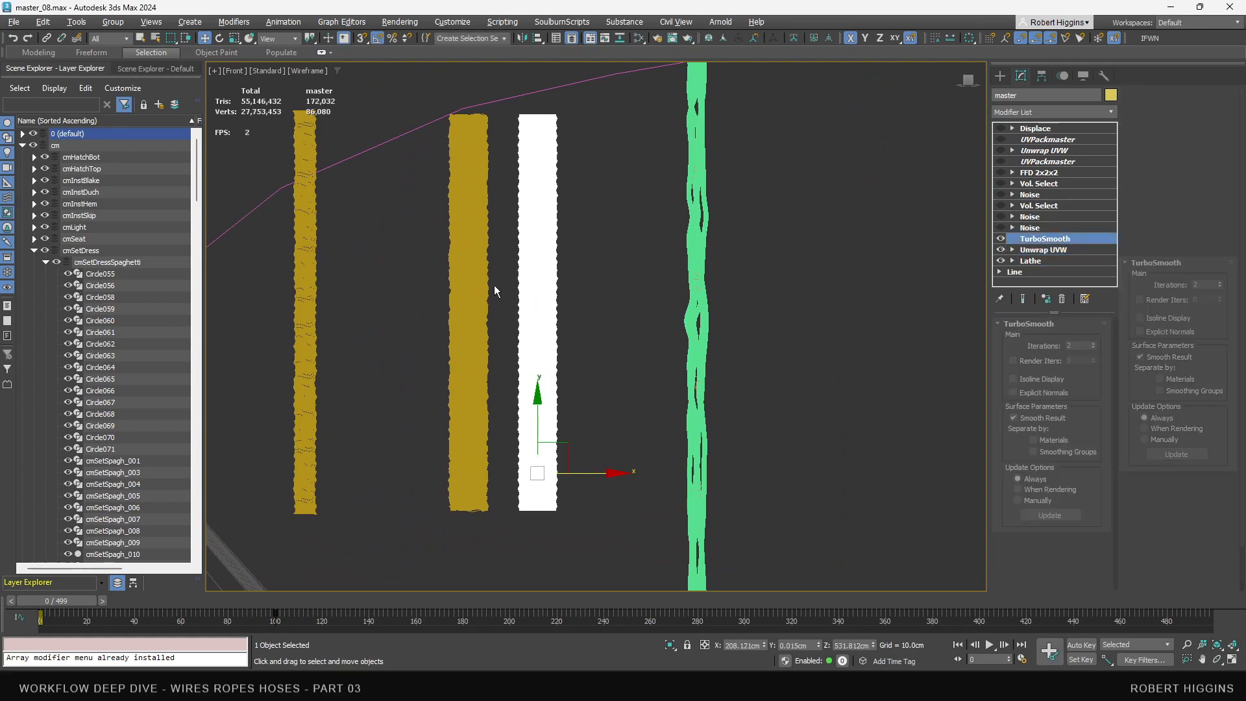
scroll(495, 287, up, 5)
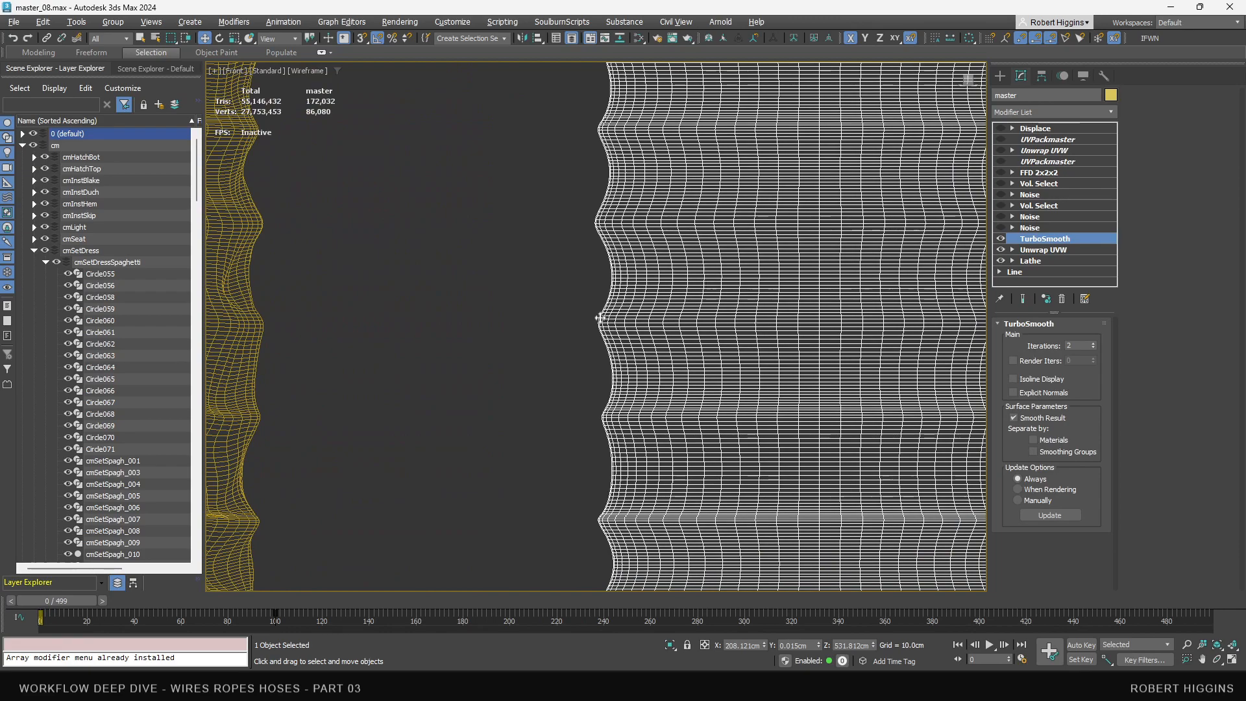
scroll(597, 363, down, 6)
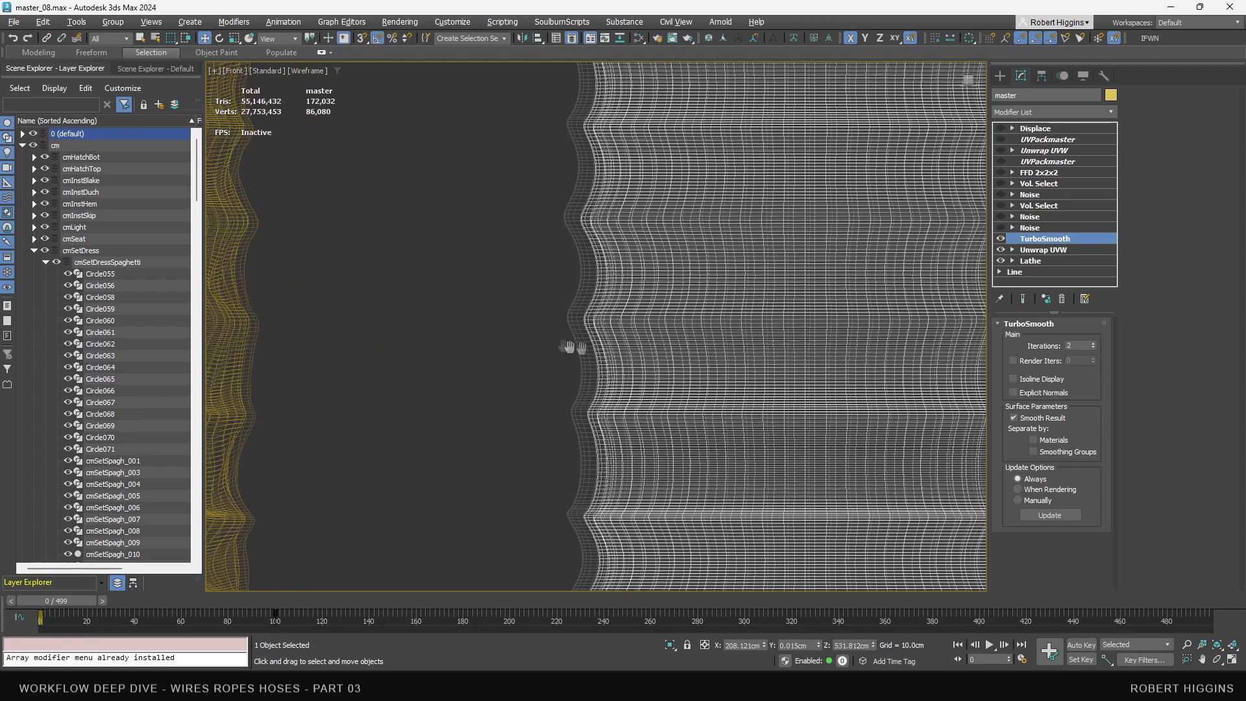
scroll(601, 292, up, 4)
scroll(483, 276, up, 4)
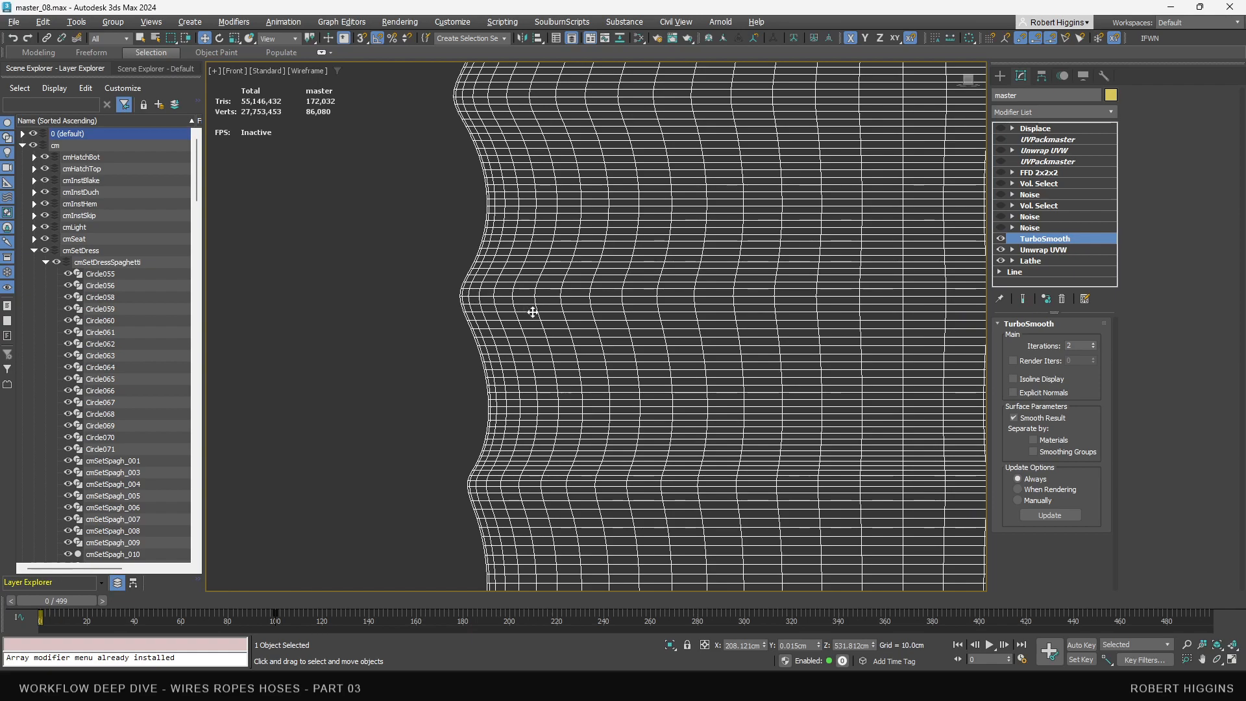
Turn on the two Noise modifiers directly above the master hose's TurboSmooth and review the settings of each
scroll(529, 312, down, 7)
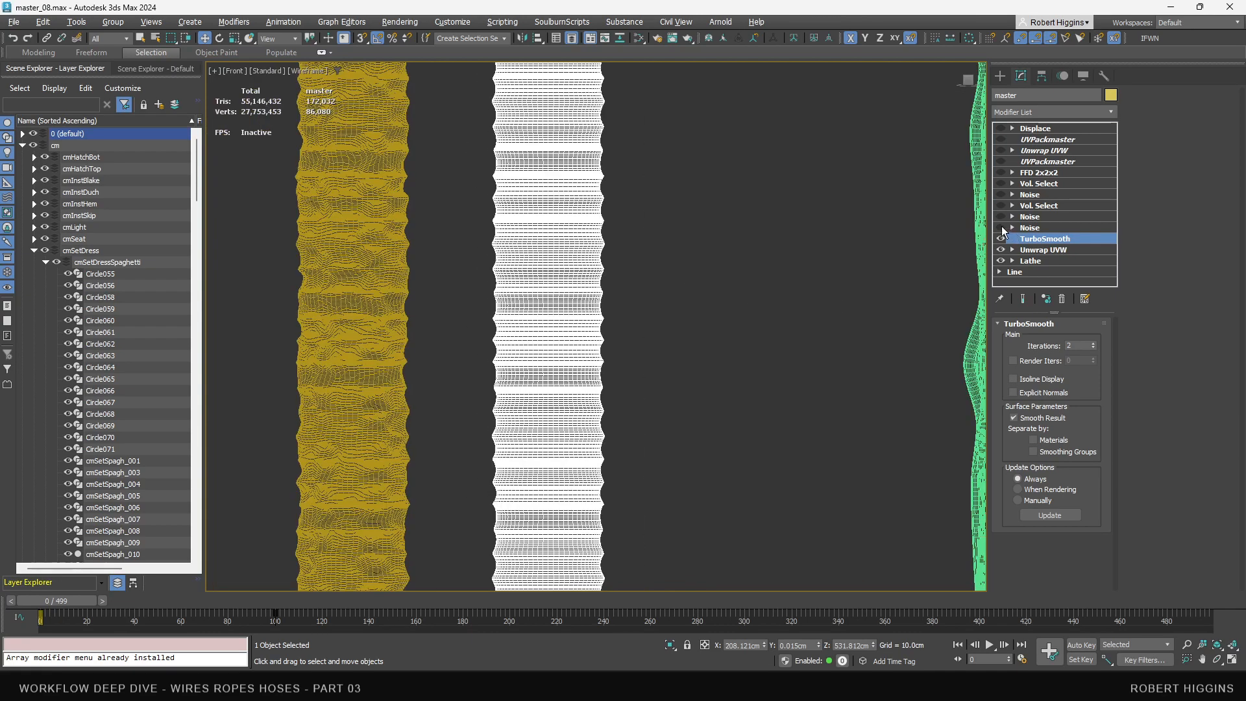
click(1029, 229)
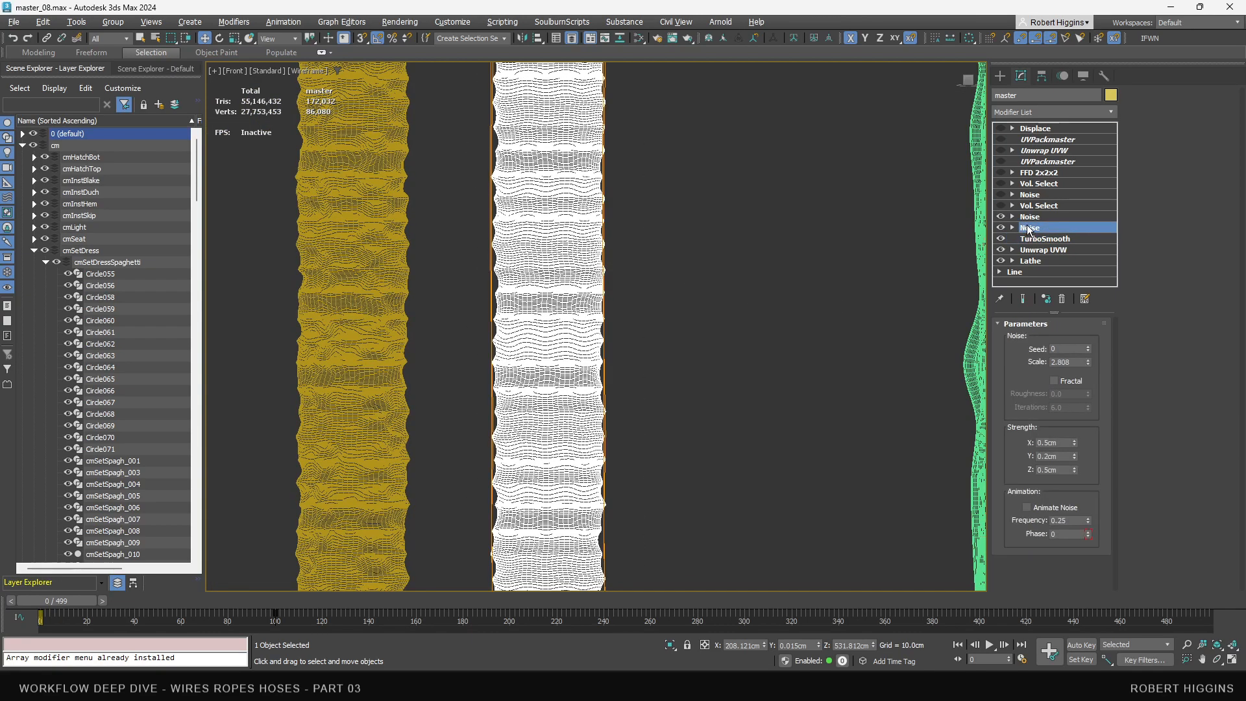
click(1028, 218)
key(z)
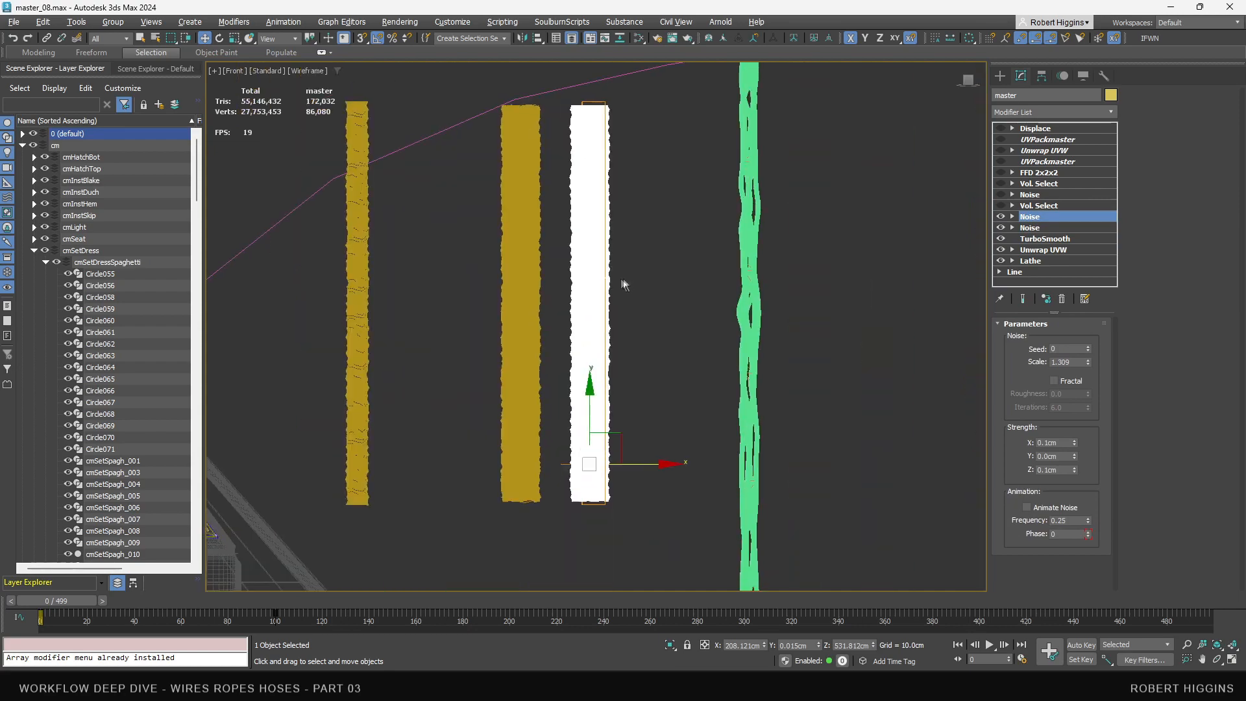
Clear the selection, switch the viewport to Default Shading, and compare the master hose's ribs with the creased hose beside it
scroll(661, 297, up, 5)
click(663, 288)
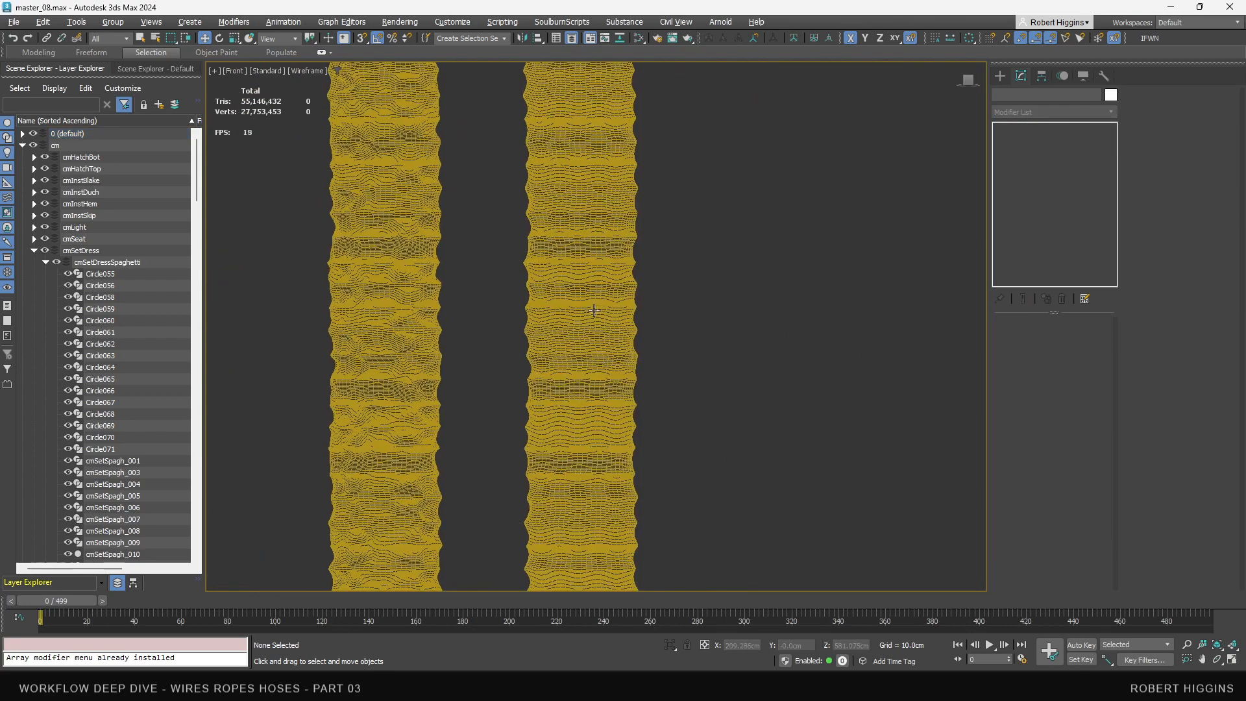
click(307, 70)
click(337, 83)
mouse_move(668, 229)
middle_down()
mouse_move(687, 290)
mouse_move(666, 342)
middle_up()
scroll(419, 324, up, 4)
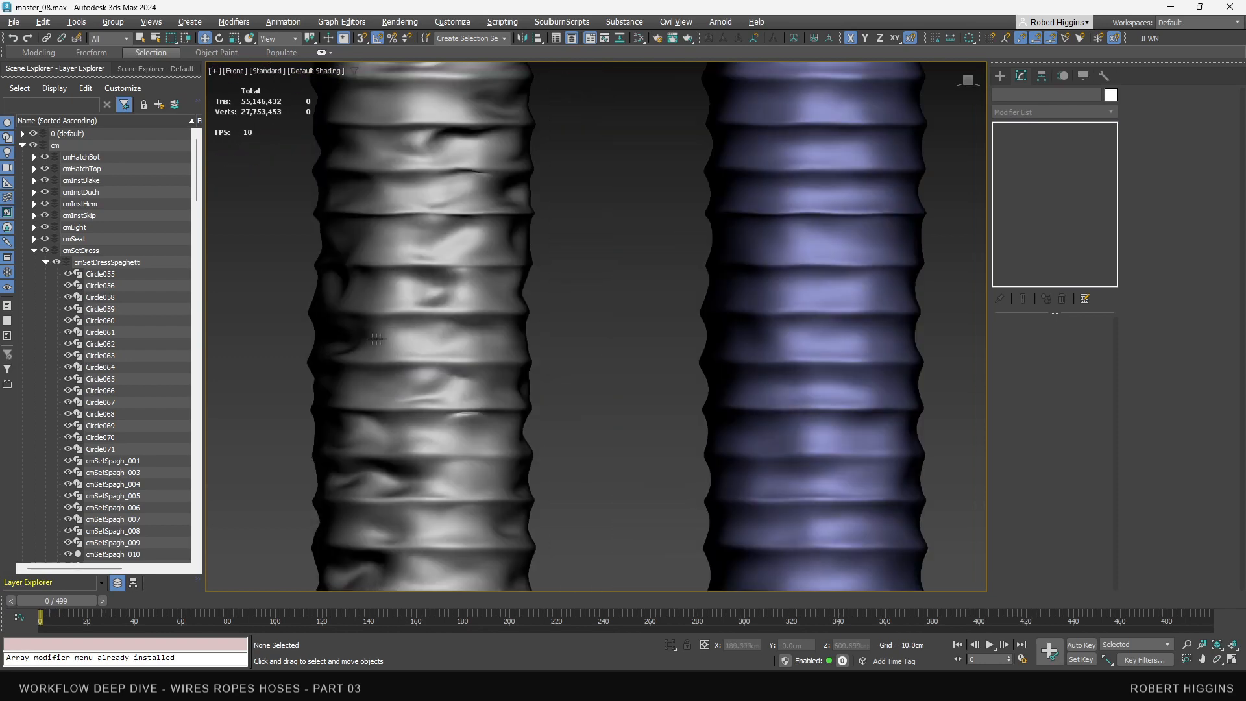
middle_drag(638, 320, 584, 300)
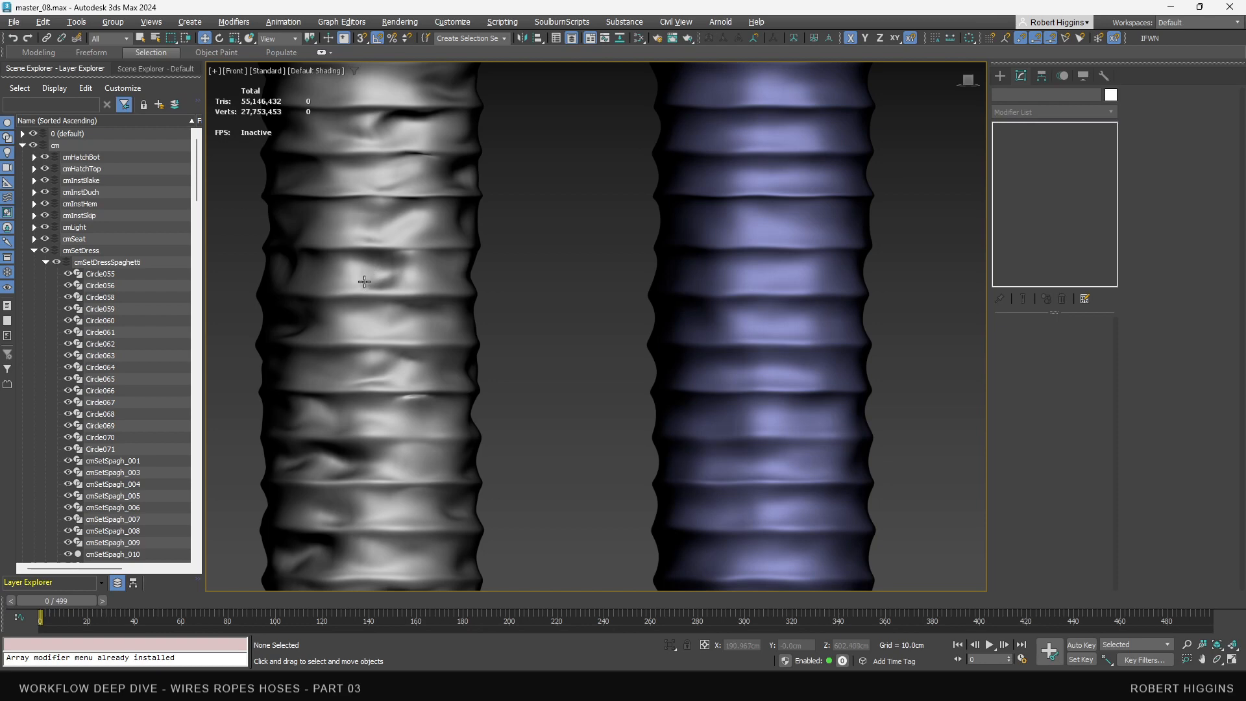
middle_drag(412, 256, 409, 264)
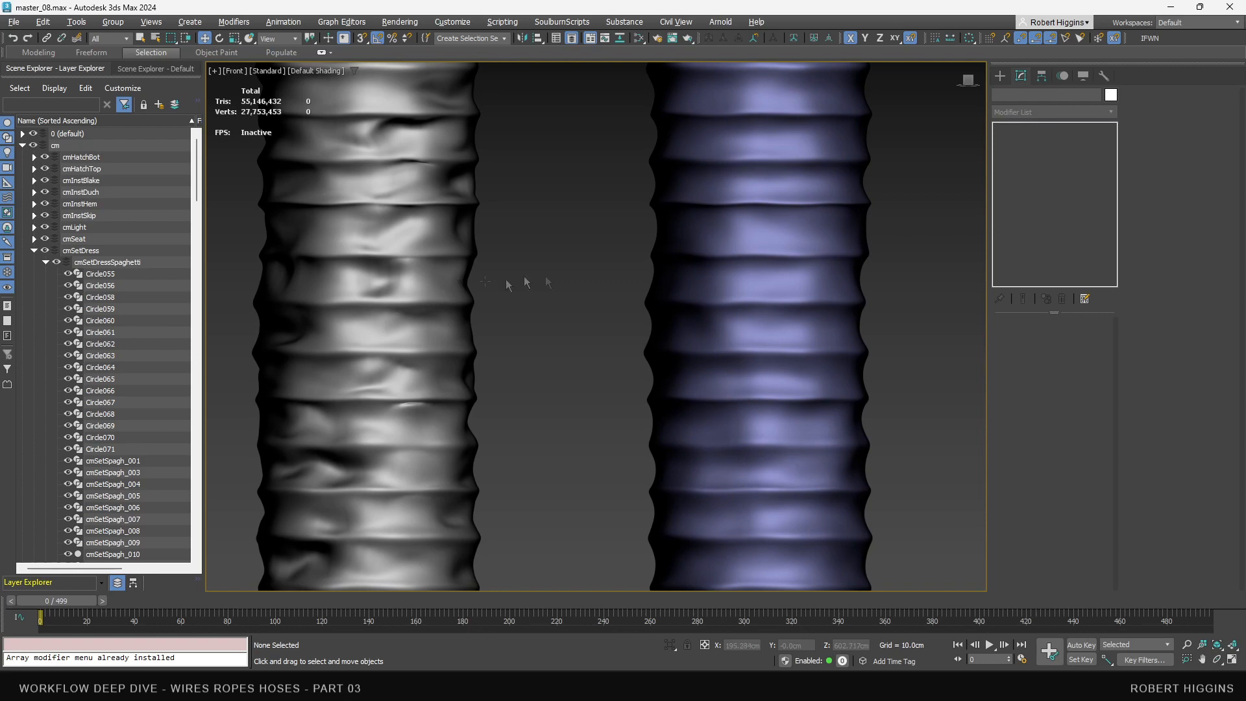
middle_drag(701, 233, 662, 246)
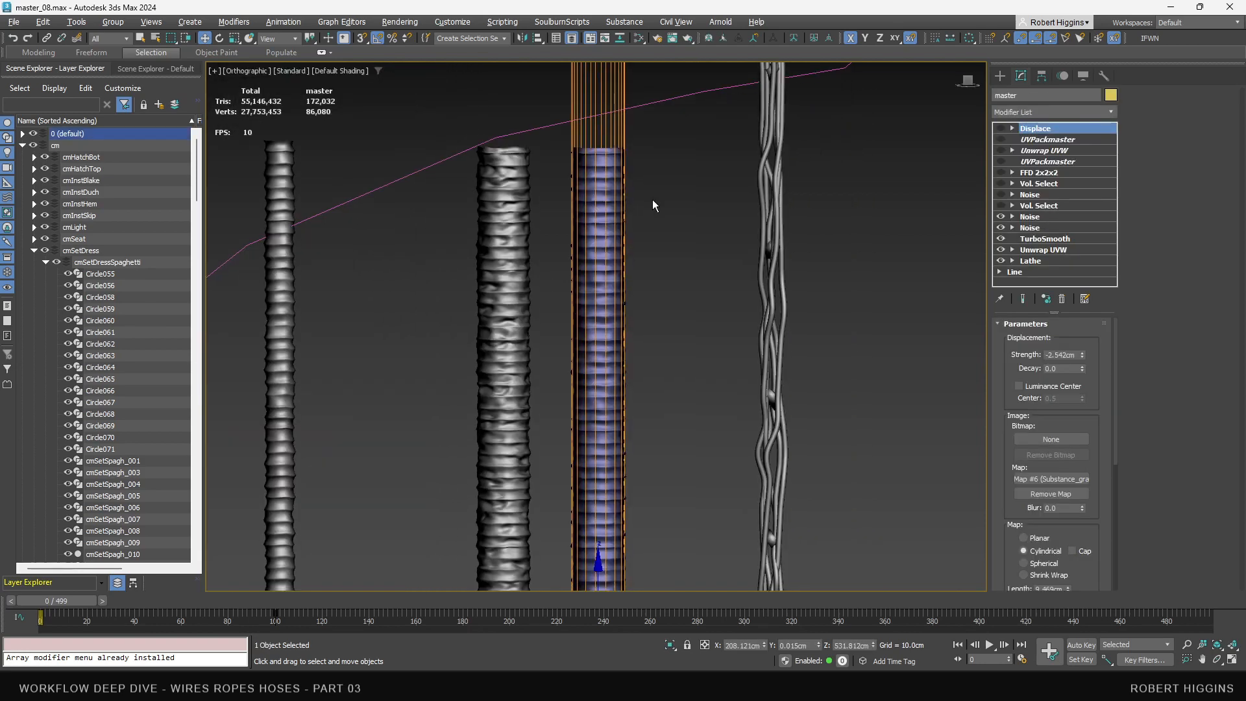
Select the master hose again and isolate it from the rest of the scene
click(654, 202)
scroll(599, 216, up, 5)
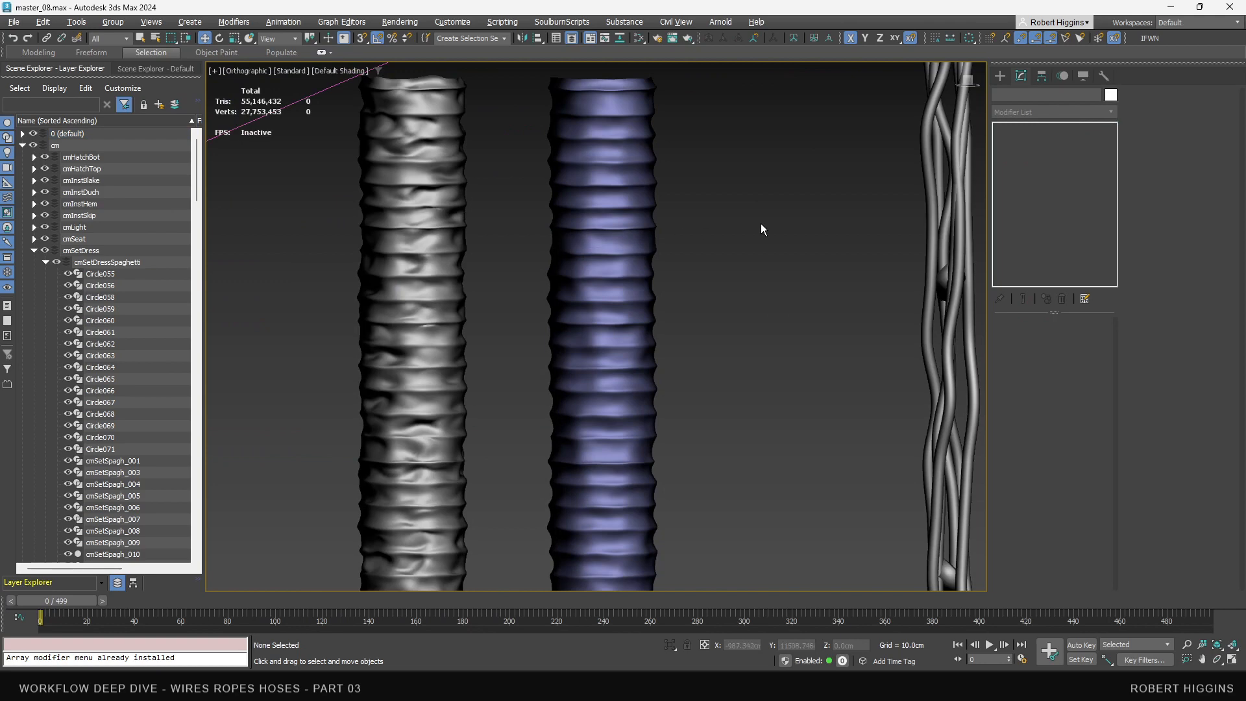
drag(728, 206, 664, 243)
right_click(664, 242)
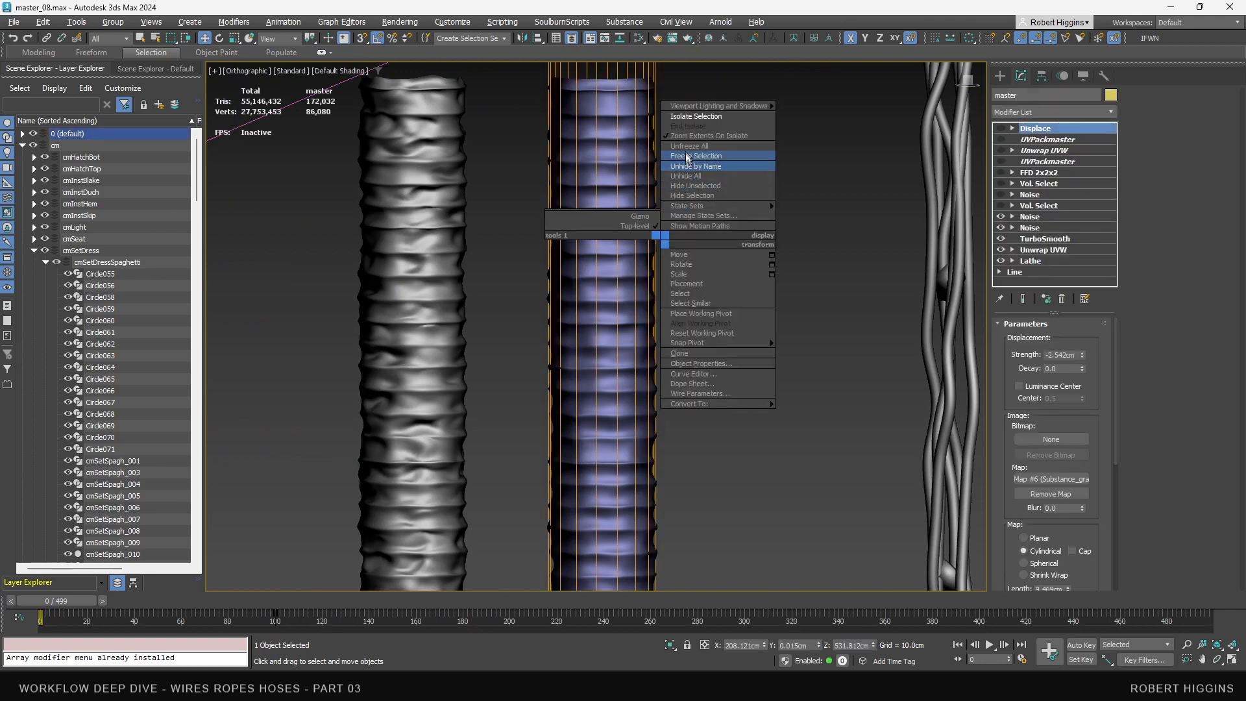
click(696, 116)
scroll(601, 303, up, 6)
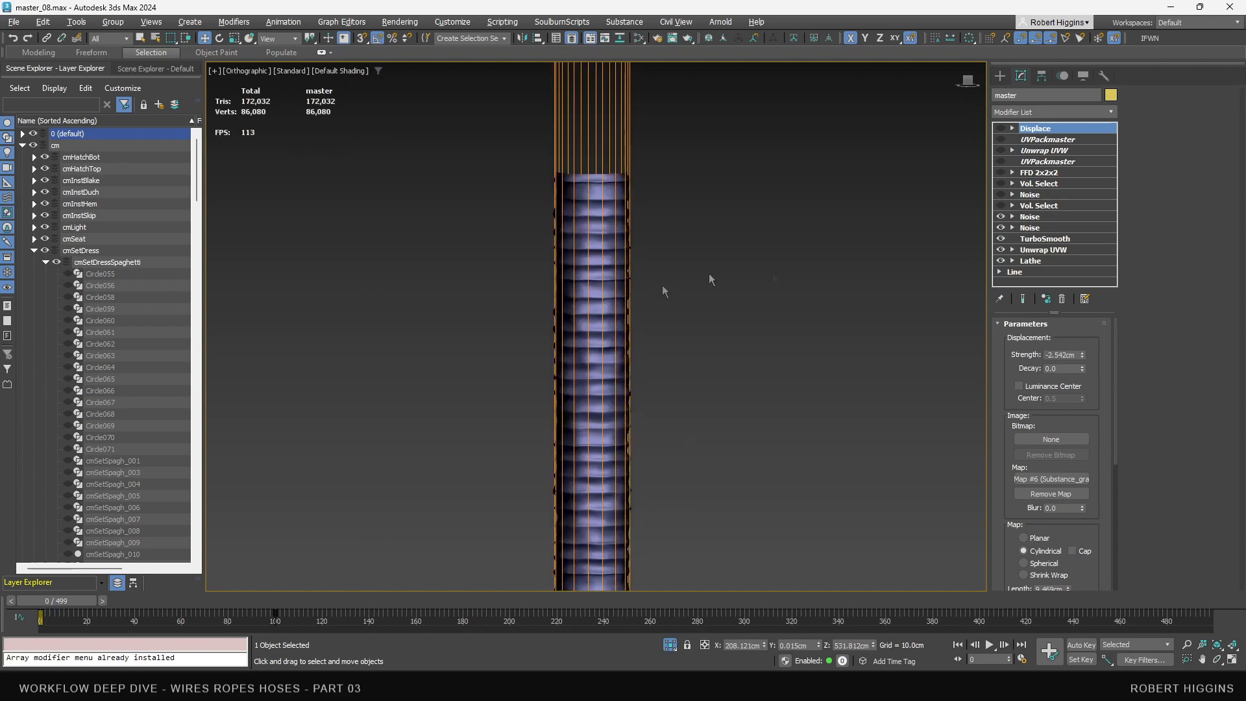
Turn on the lower Vol. Select modifier, review its parameters, and examine the vertex soft selection across the ribs
click(1000, 206)
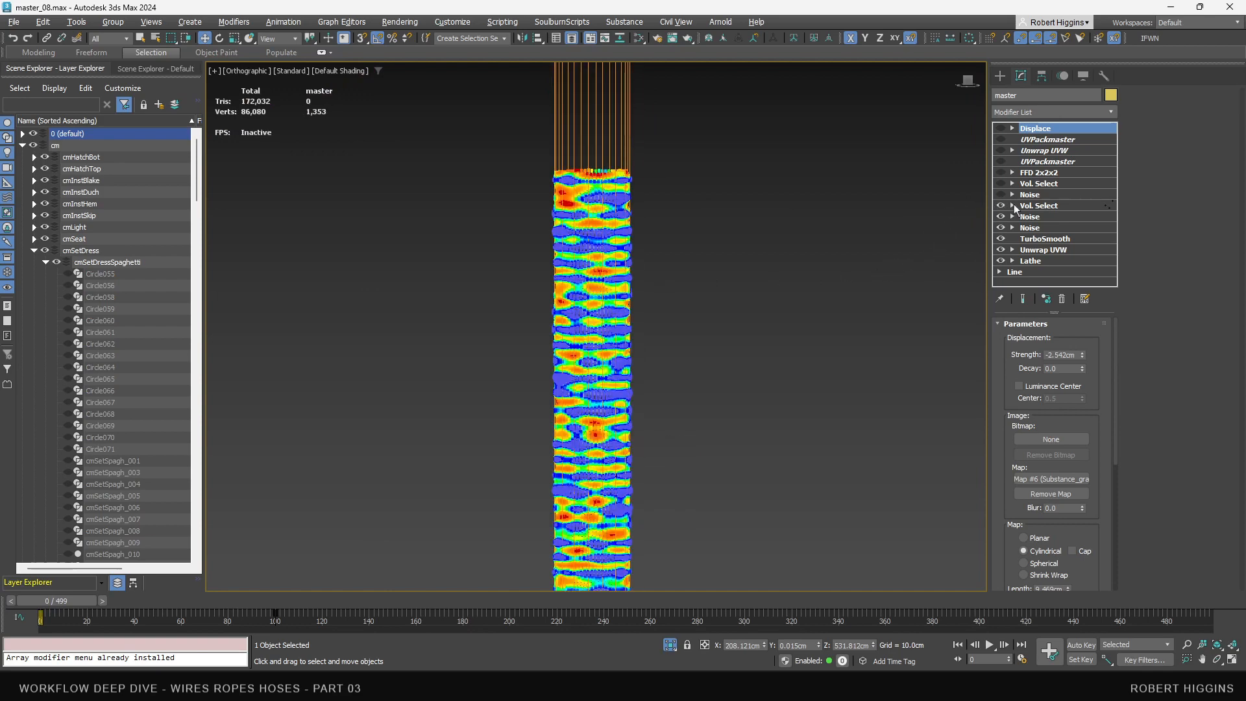
click(1024, 209)
key(z)
scroll(1079, 419, down, 1)
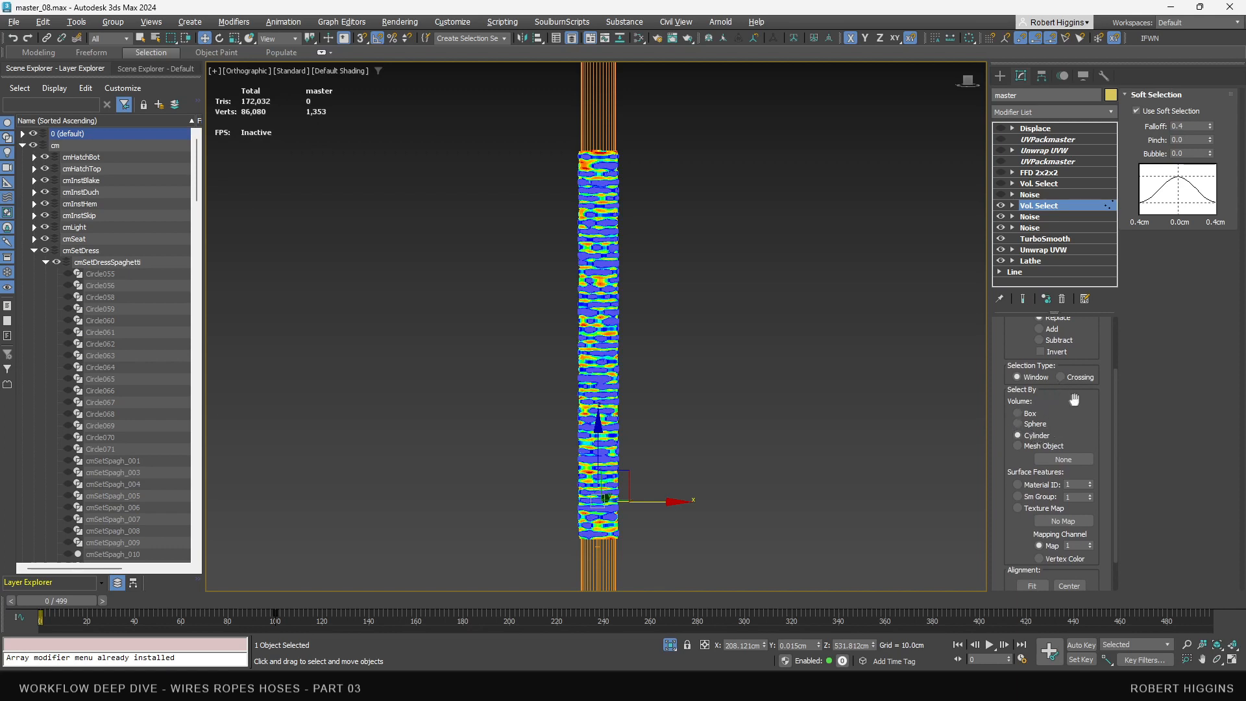
drag(1075, 399, 1076, 496)
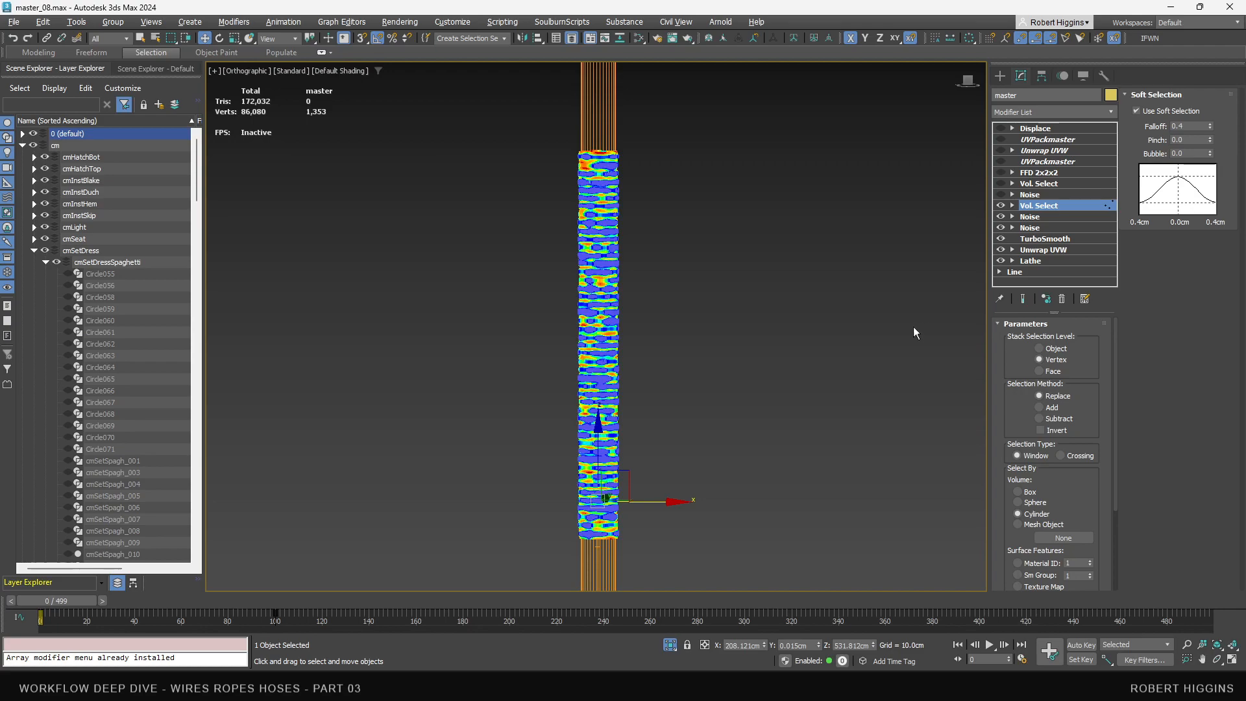
scroll(619, 186, up, 10)
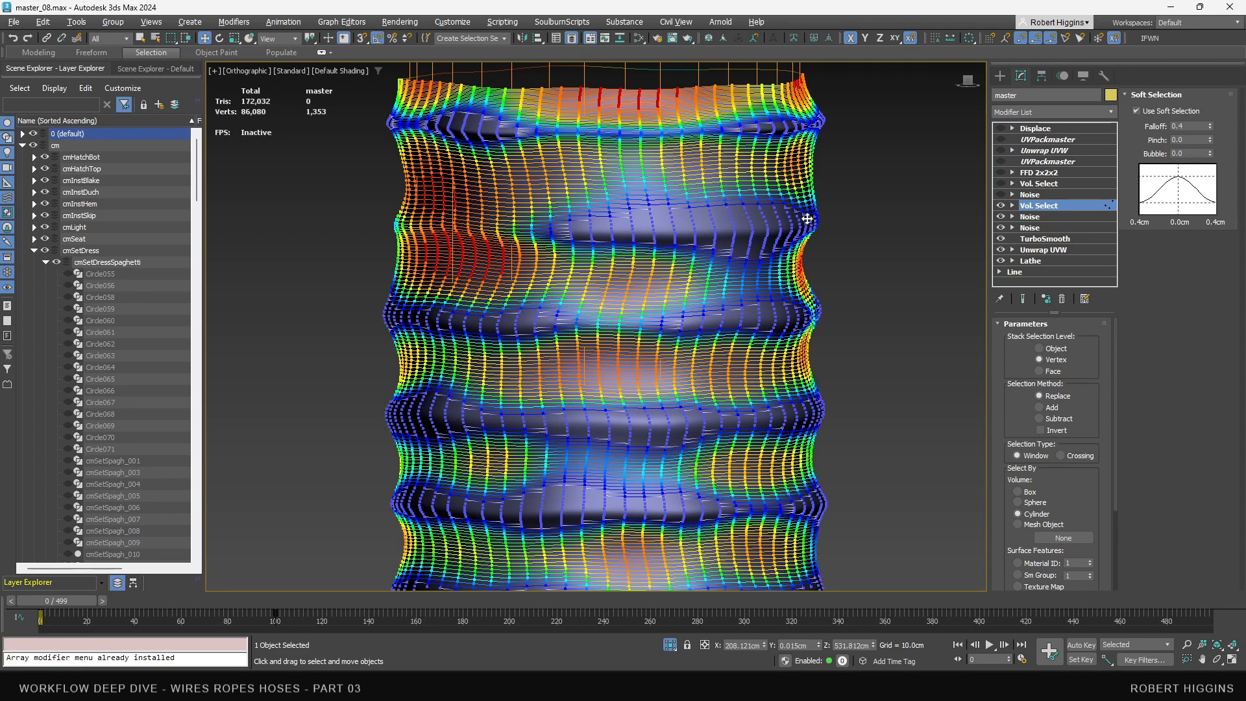
middle_drag(705, 311, 697, 245)
scroll(705, 268, down, 1)
scroll(705, 267, down, 3)
scroll(688, 217, up, 2)
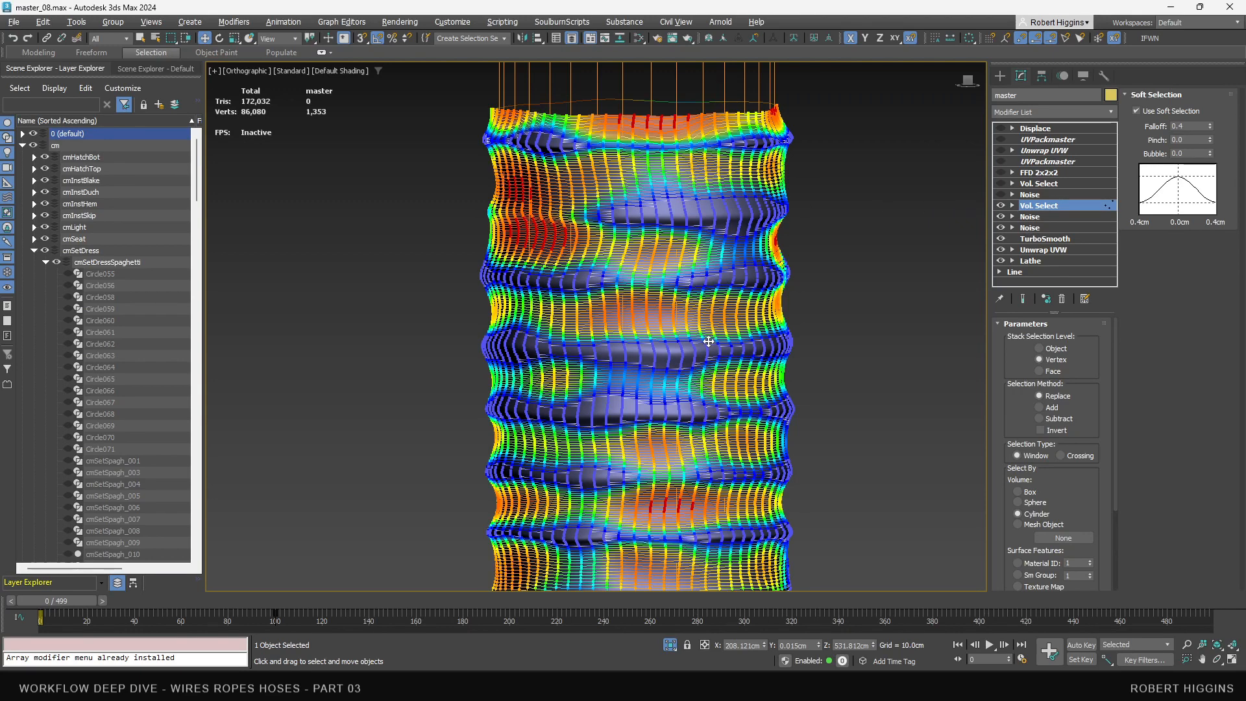
scroll(617, 247, down, 2)
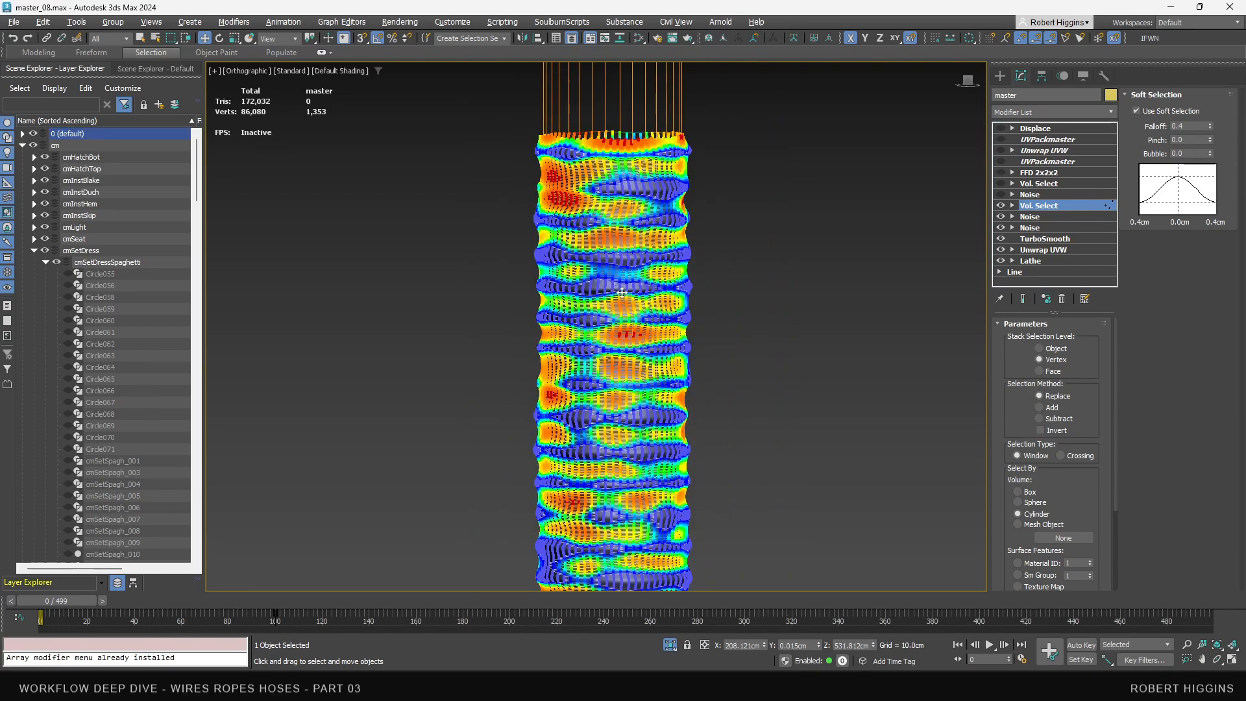
Turn on the Noise modifier above the lower Vol. Select, plus the upper Vol. Select that returns the stack to object level
click(1030, 205)
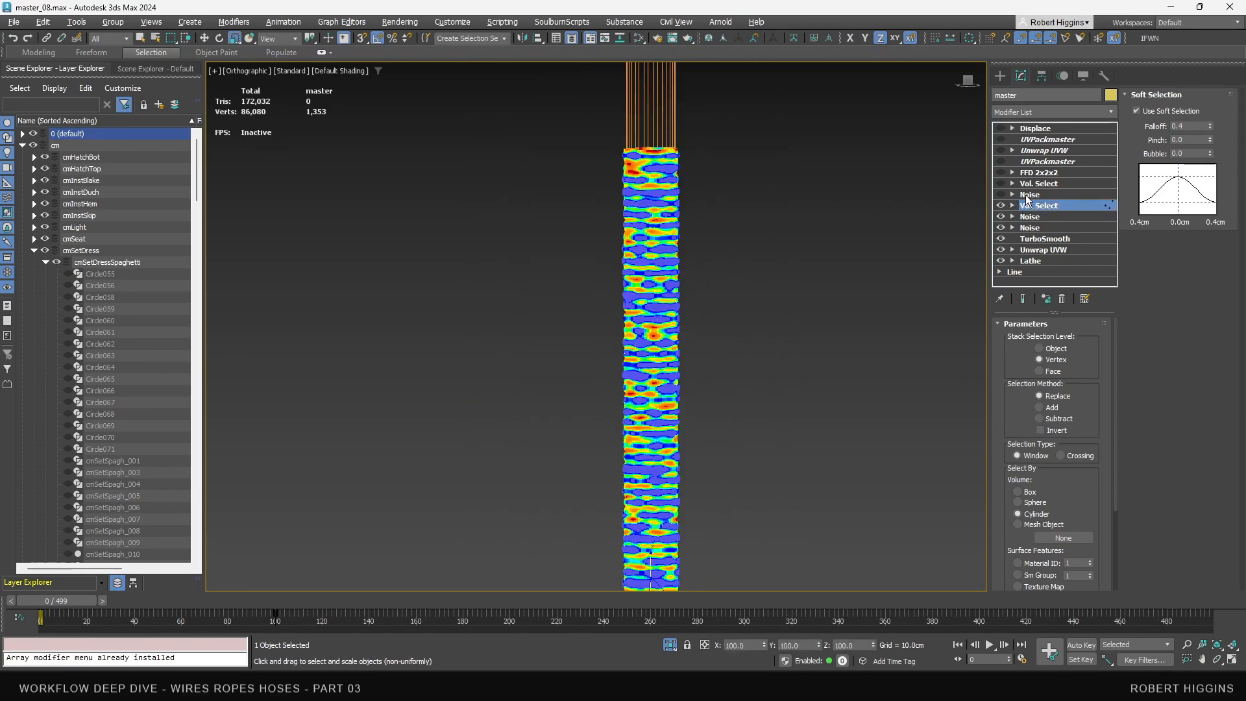
click(1028, 195)
scroll(720, 211, up, 3)
scroll(664, 200, up, 4)
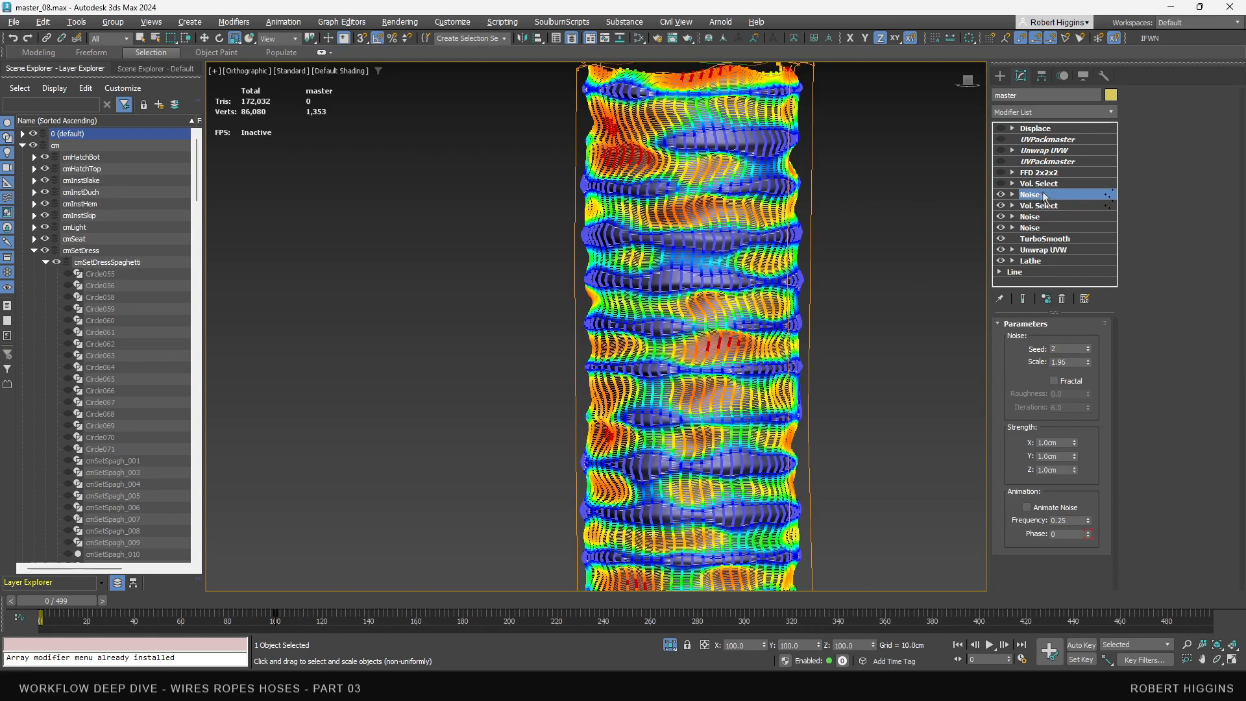
click(1021, 187)
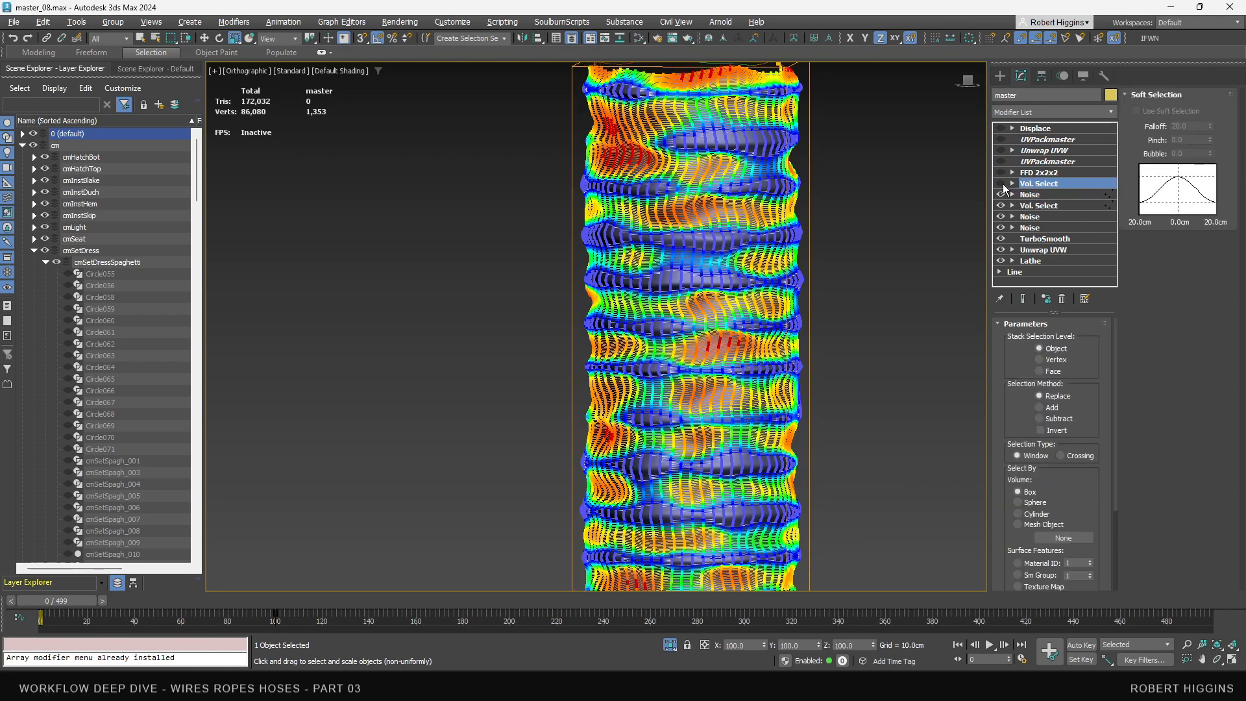
click(1002, 186)
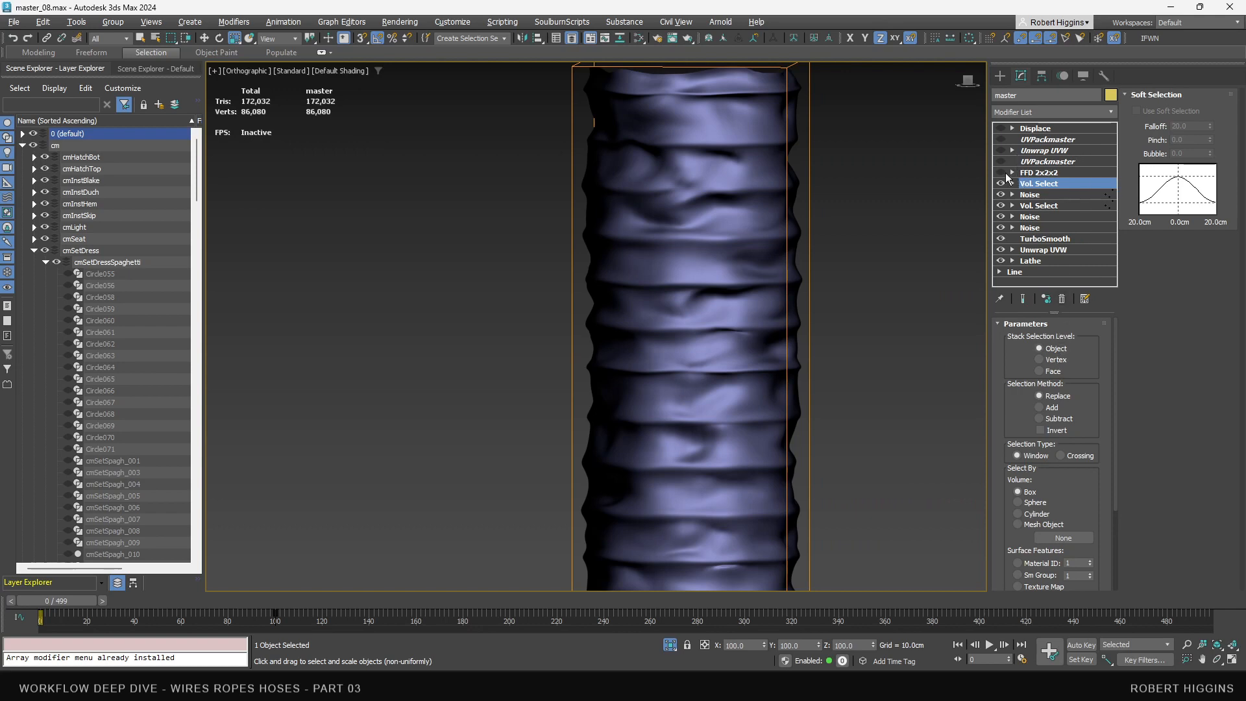
Turn on the FFD 2x2x2 modifier and examine its lattice around the upper end of the hose
click(1037, 173)
click(1001, 173)
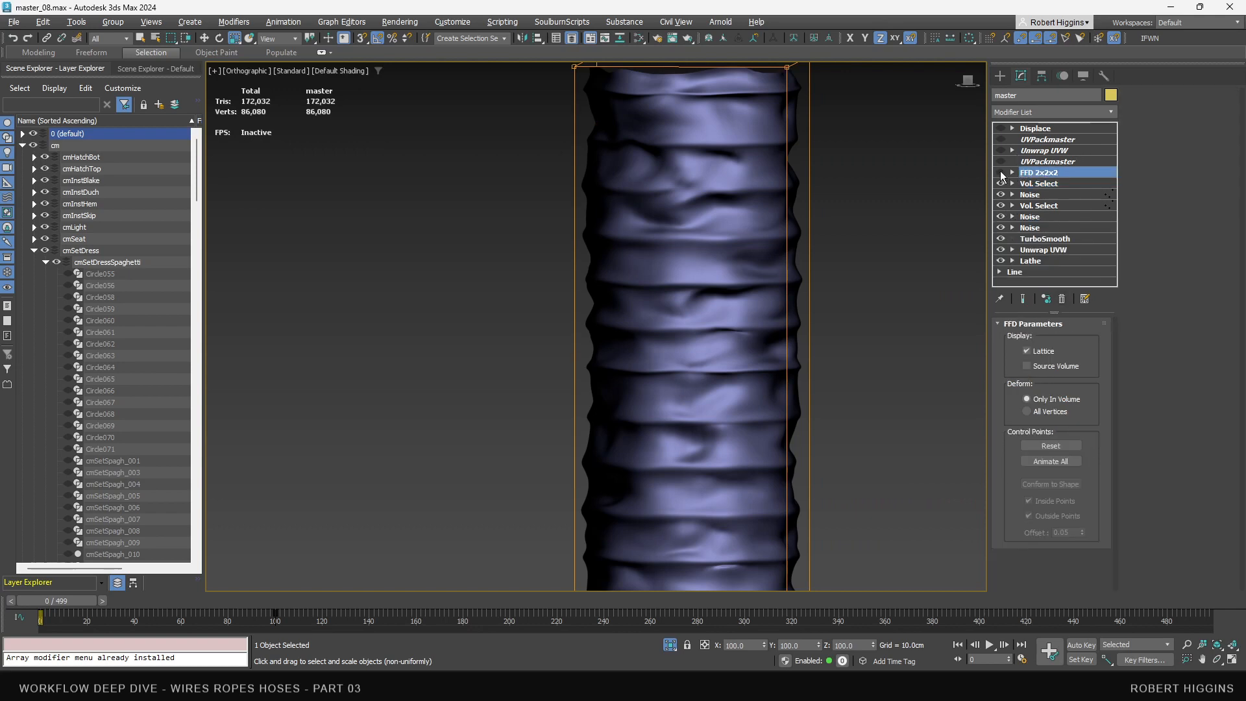
scroll(745, 257, down, 5)
middle_drag(745, 242, 742, 214)
scroll(735, 196, up, 5)
scroll(741, 199, down, 3)
click(999, 174)
click(1000, 174)
middle_drag(792, 254, 790, 251)
middle_drag(818, 202, 812, 223)
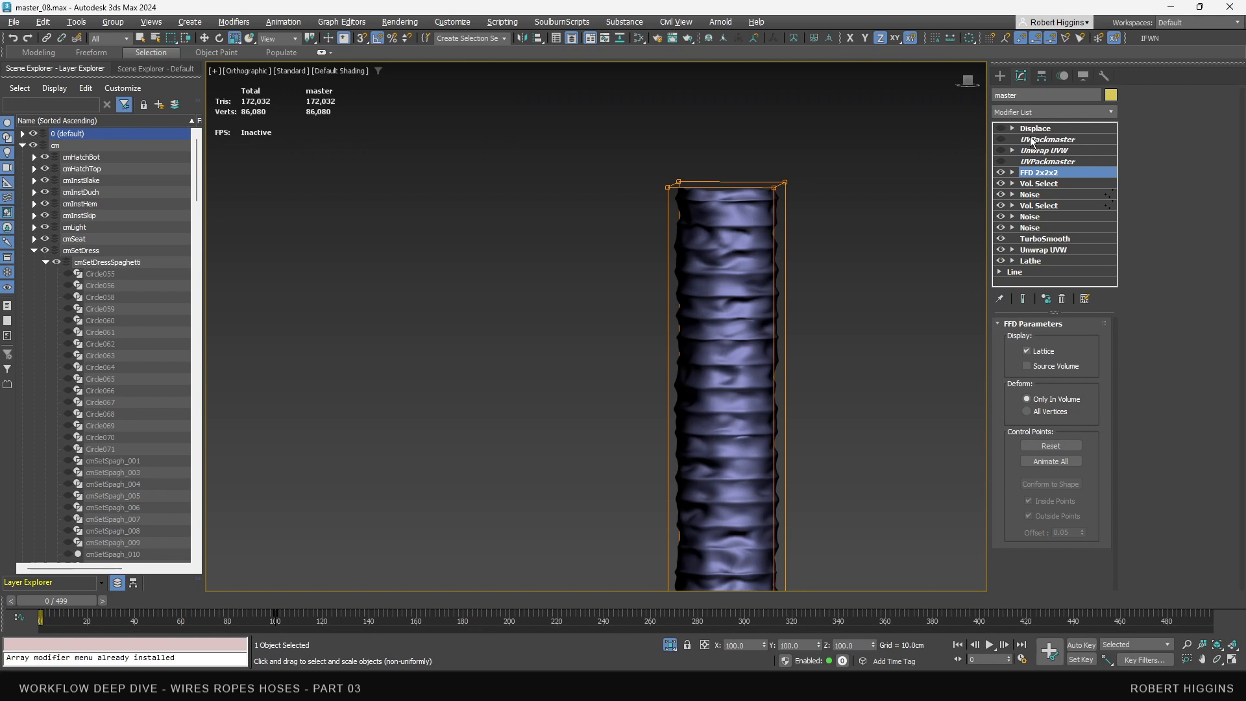
Turn on both UVPackmaster modifiers and the Unwrap UVW between them, and open the upper UVPackmaster's settings
click(1000, 139)
click(1001, 150)
click(1001, 161)
click(1023, 141)
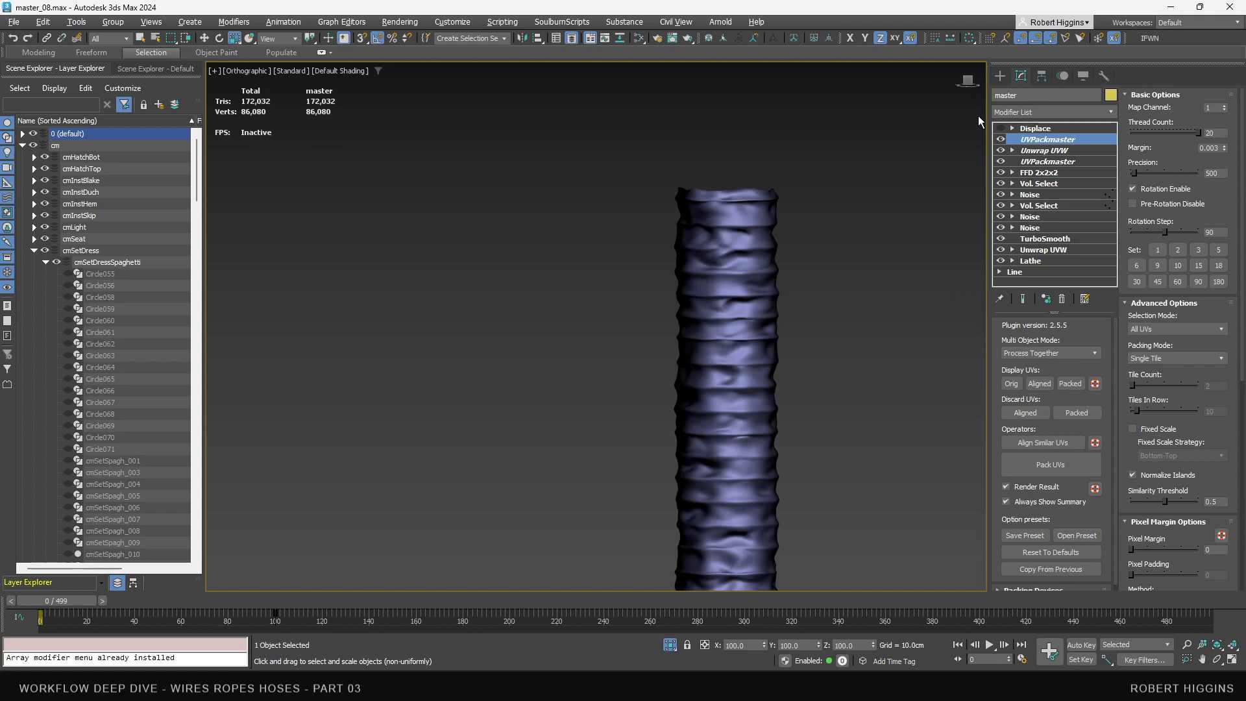
End the isolation of the master hose so the whole scene is shown again
middle_drag(750, 256, 686, 205)
scroll(709, 203, down, 6)
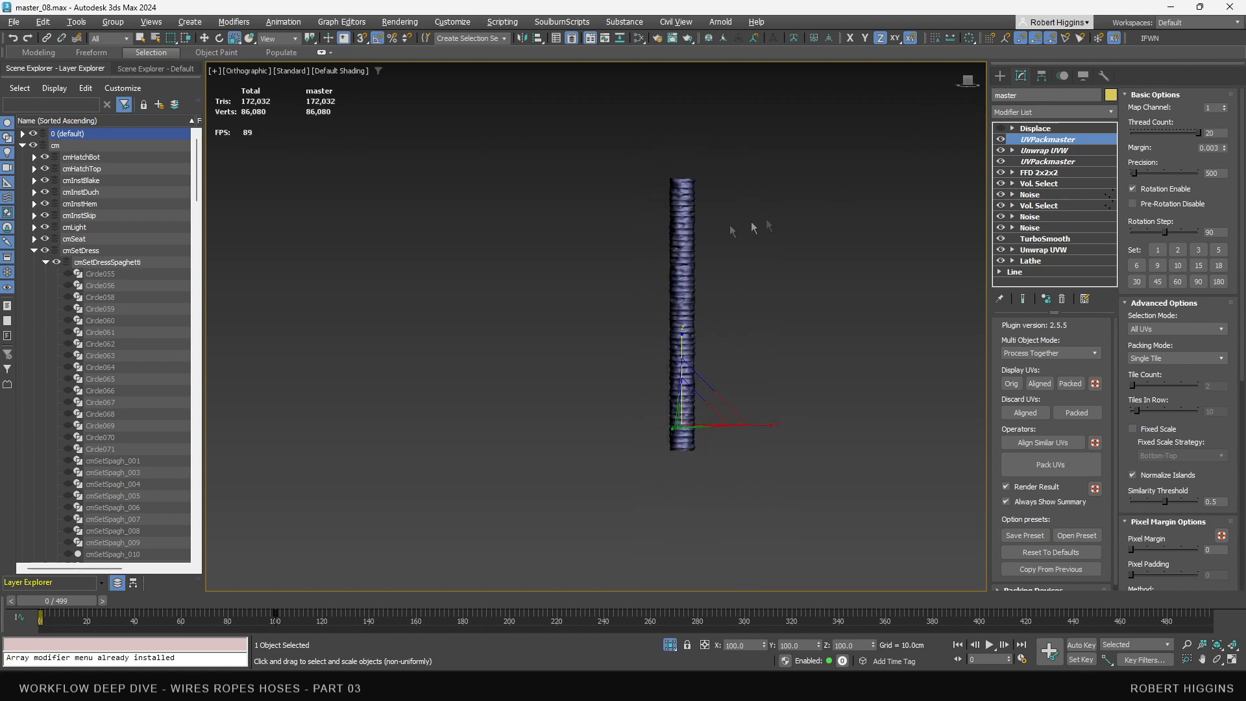
right_click(664, 256)
click(684, 138)
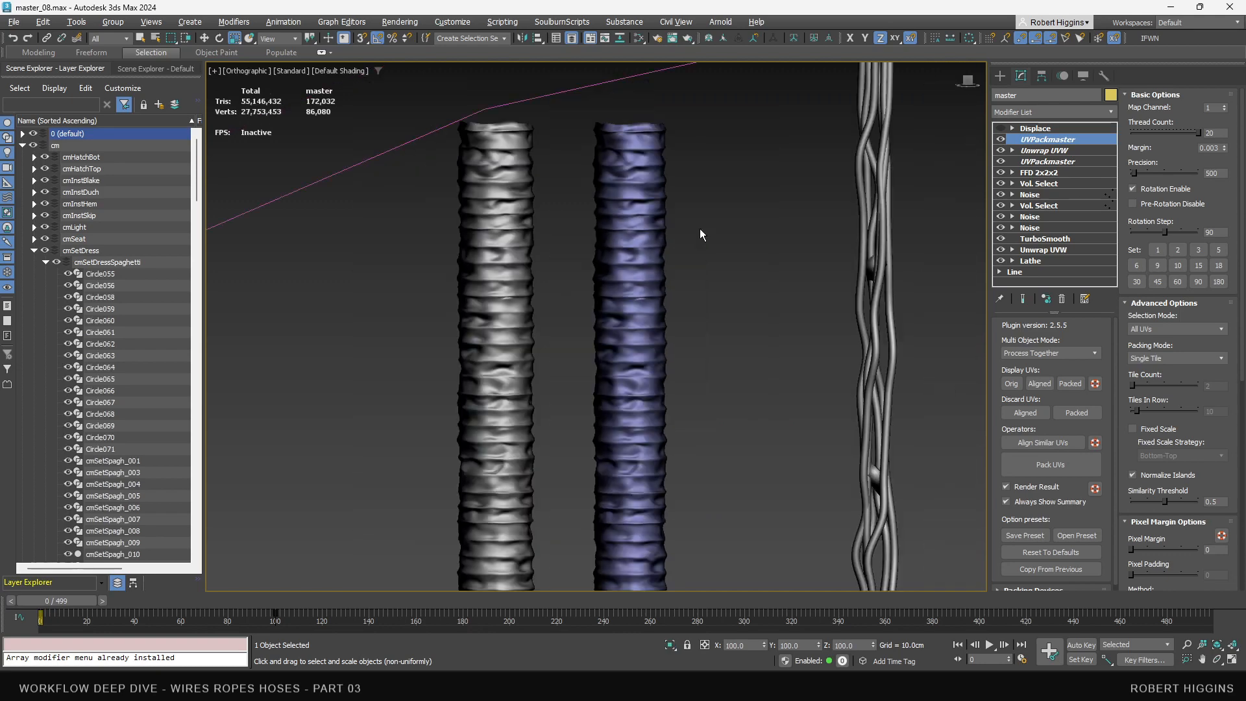
scroll(641, 255, down, 5)
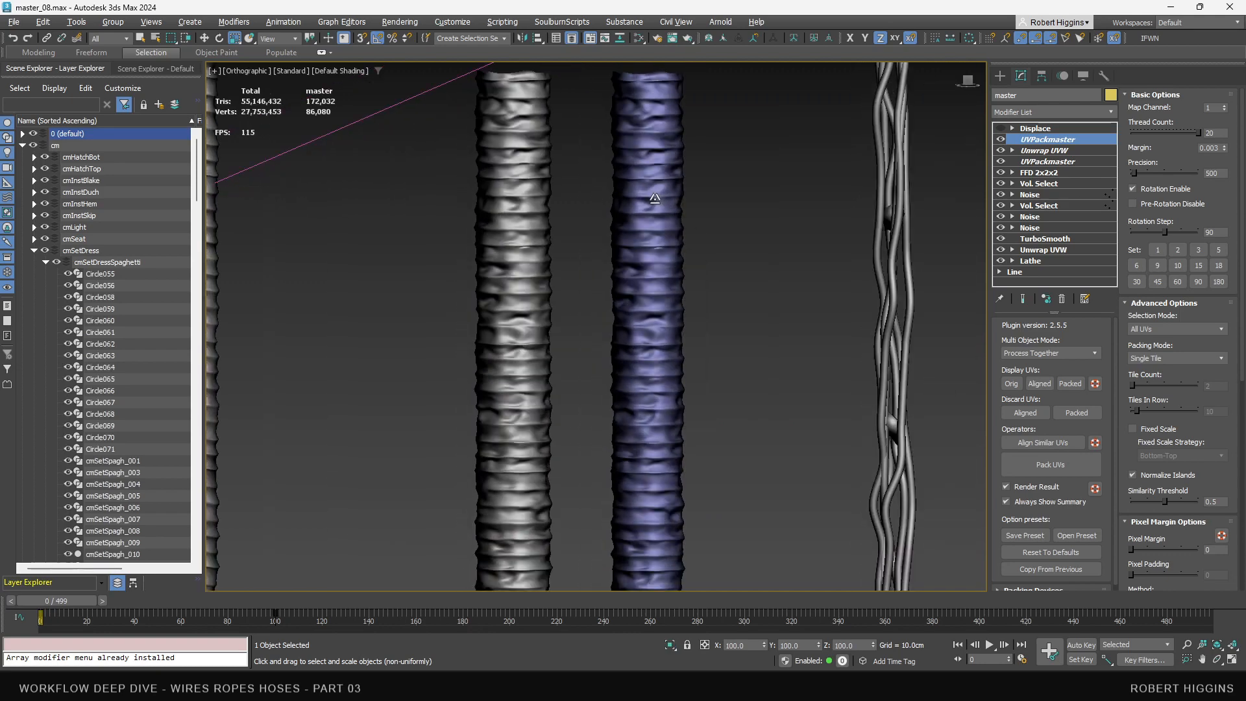
Try to clone the master hose along X as a single reference copy named master001
mouse_move(646, 199)
middle_down()
mouse_move(712, 208)
mouse_move(720, 304)
middle_up()
key(w)
shift+drag(750, 320, 872, 324)
click(570, 326)
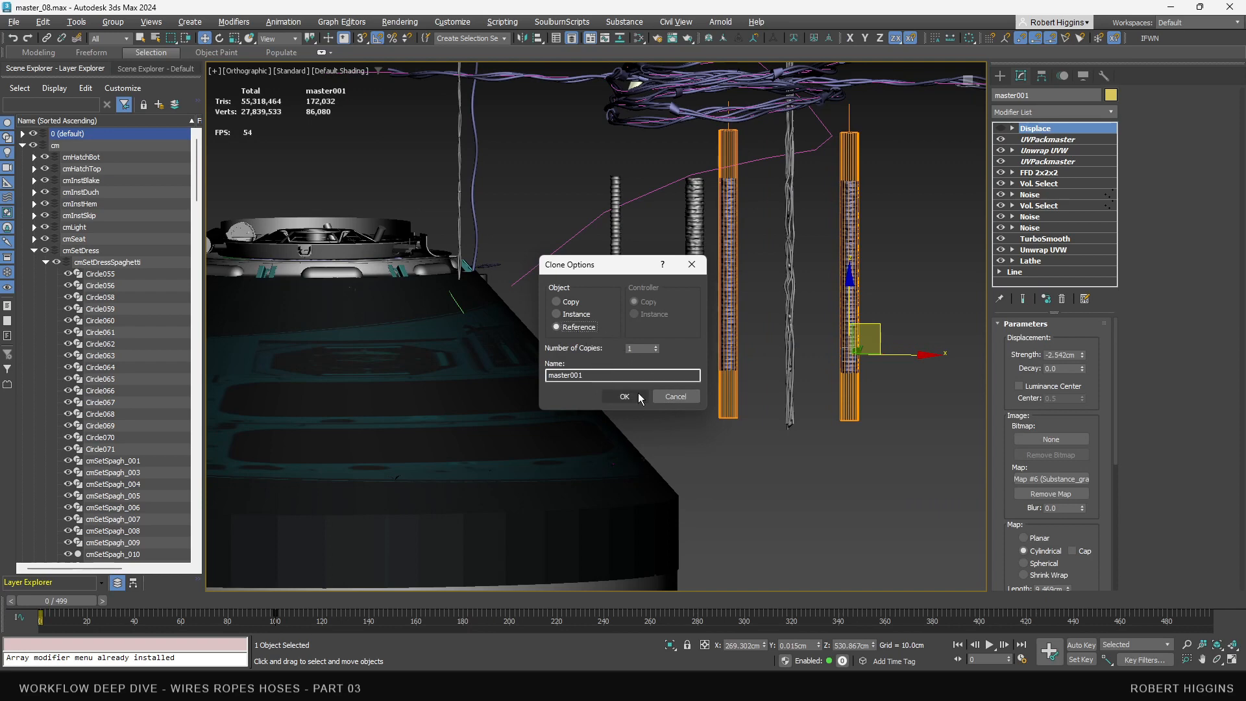
click(675, 394)
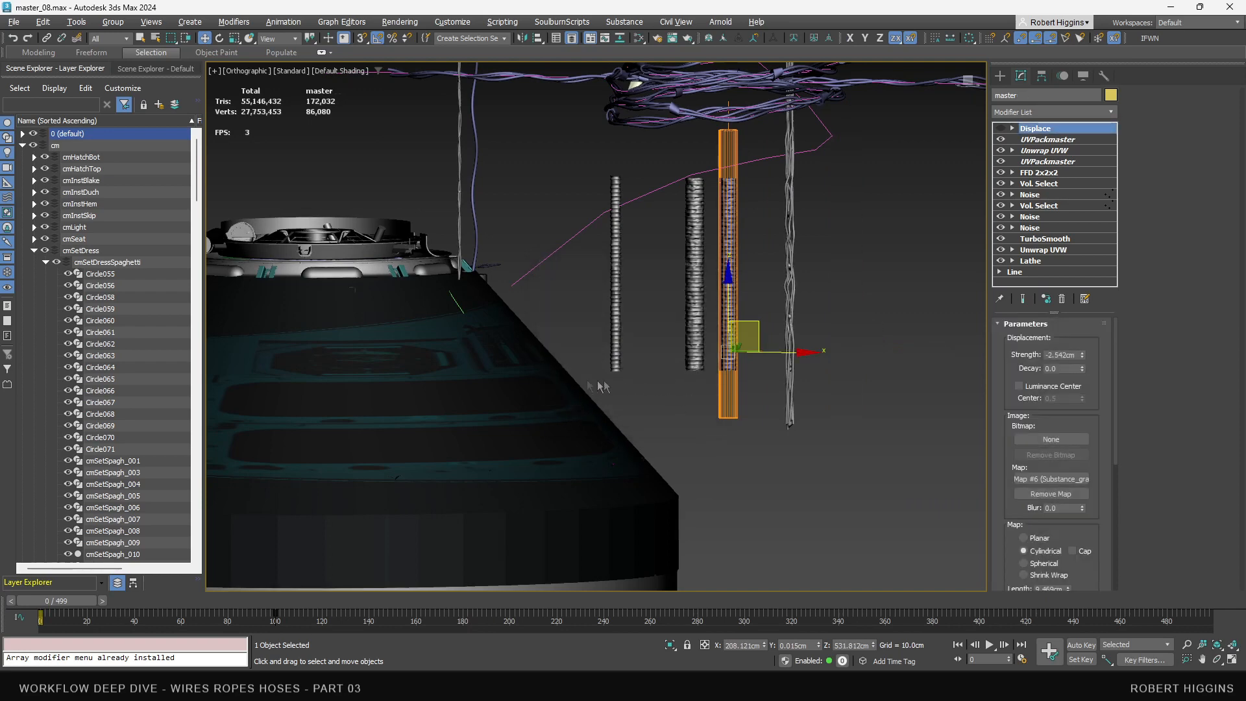
Walk through the capsule interior in perspective to examine the path-deformed hoses, checking cmSetSpagh_031's modifier stack and clearing the selection
key(p)
middle_drag(562, 359, 864, 354)
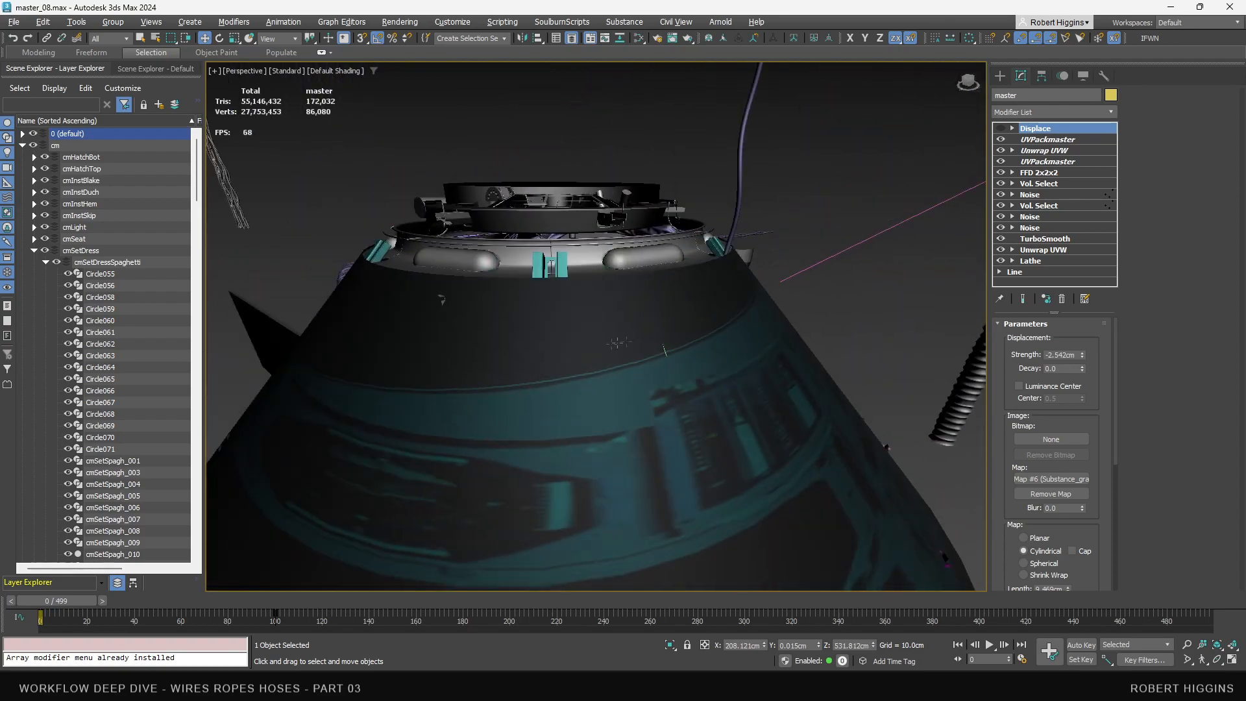
key(Up)
key(Up)
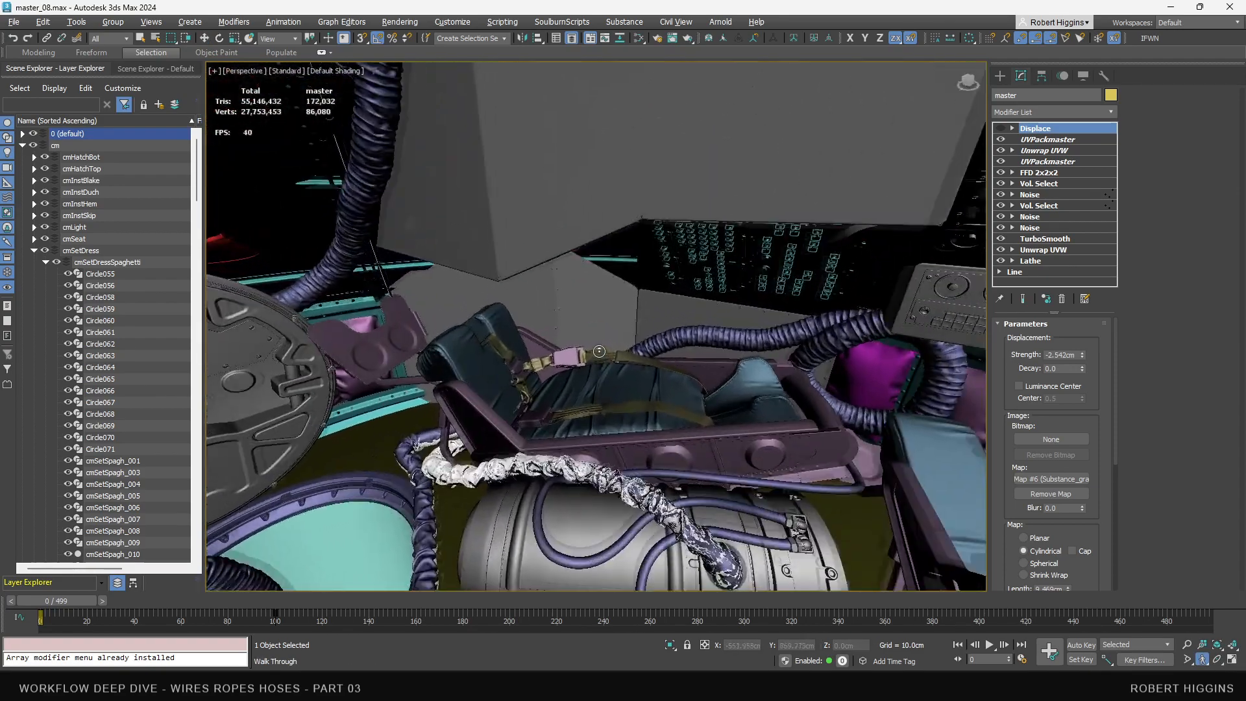
mouse_move(590, 354)
mouse_down()
mouse_move(542, 337)
mouse_move(494, 354)
mouse_up()
key(Down)
mouse_move(623, 383)
middle_down()
mouse_move(653, 407)
mouse_move(418, 271)
middle_up()
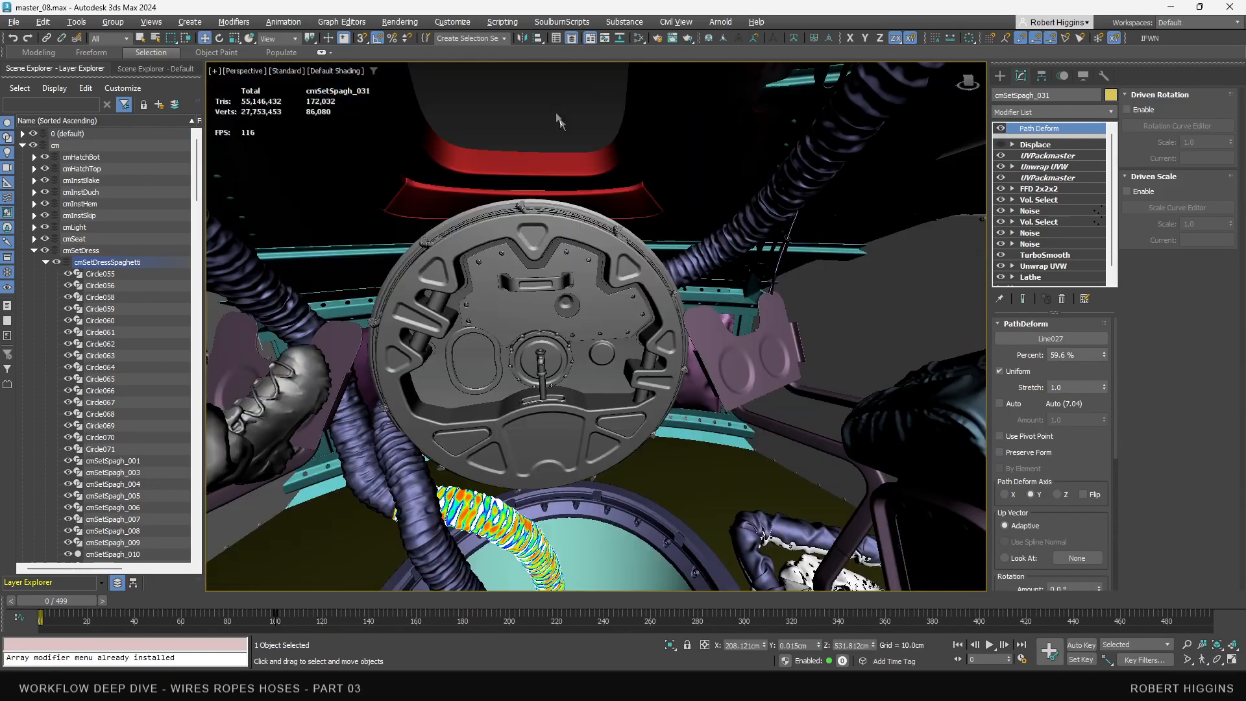
key(ctrl+d)
middle_drag(649, 283, 655, 260)
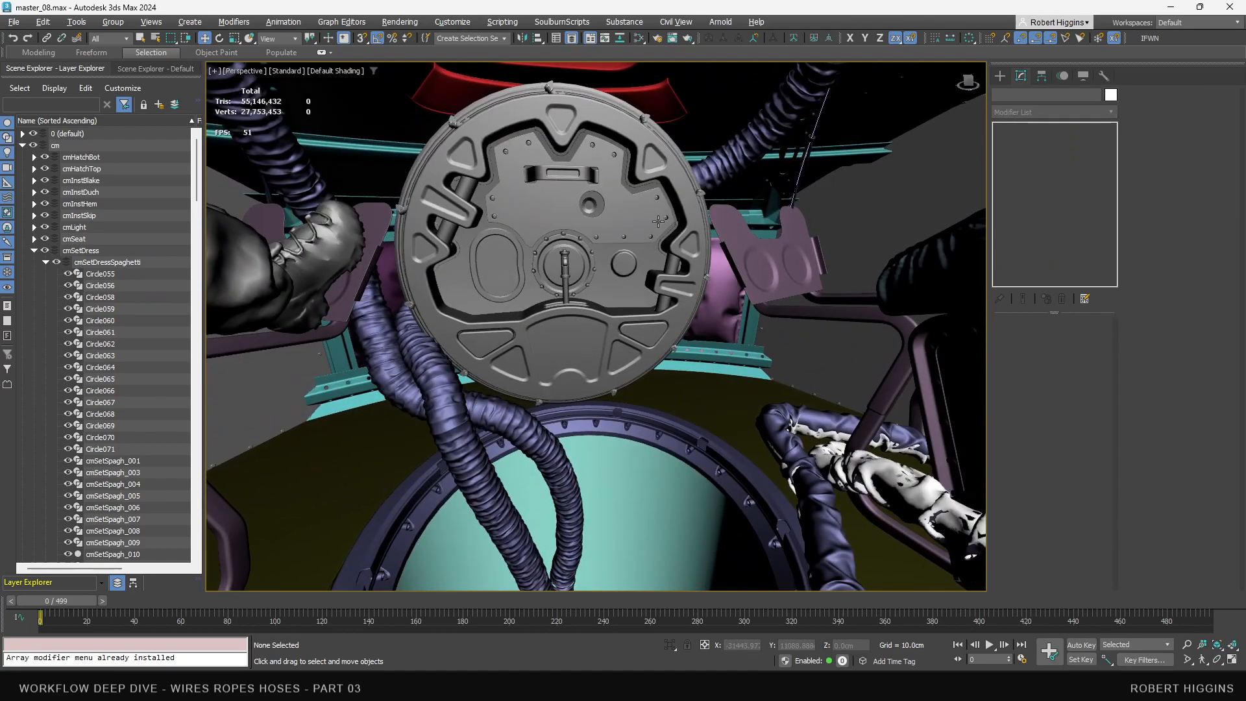